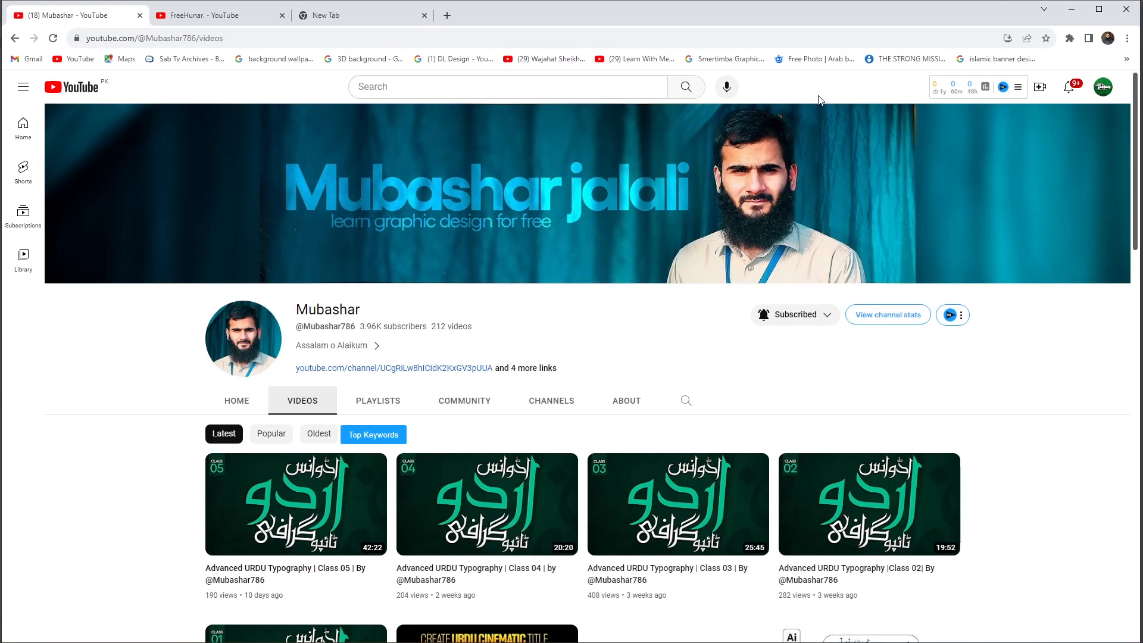
# Look through the YouTube channel's latest videos and its community posts.
pyautogui.scroll(-2, 666, 177)
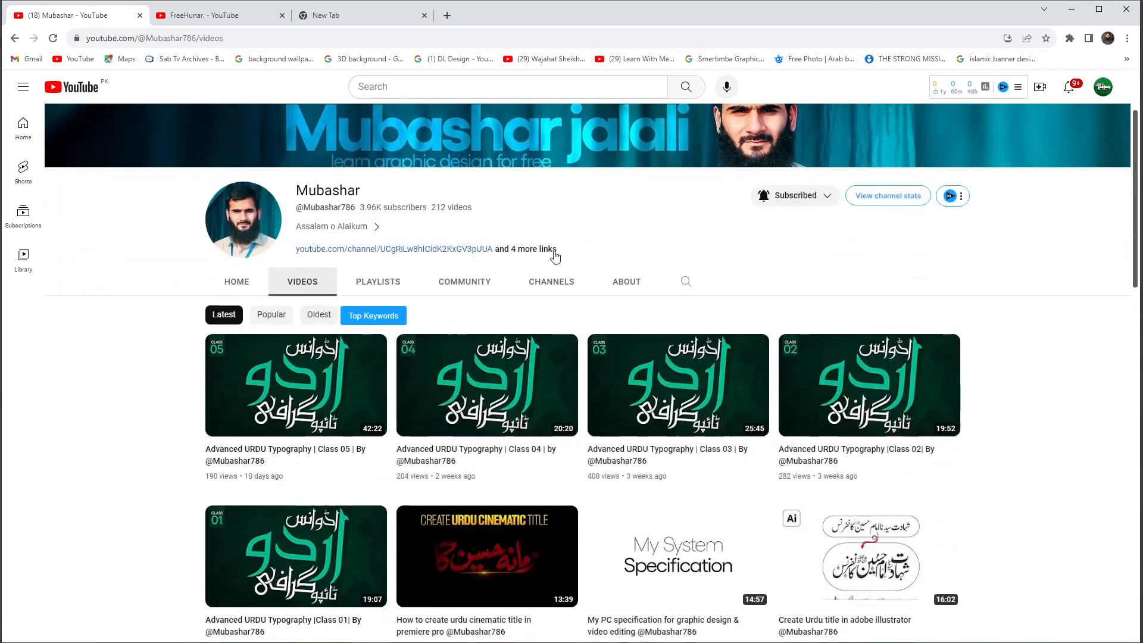
pyautogui.scroll(-2, 160, 378)
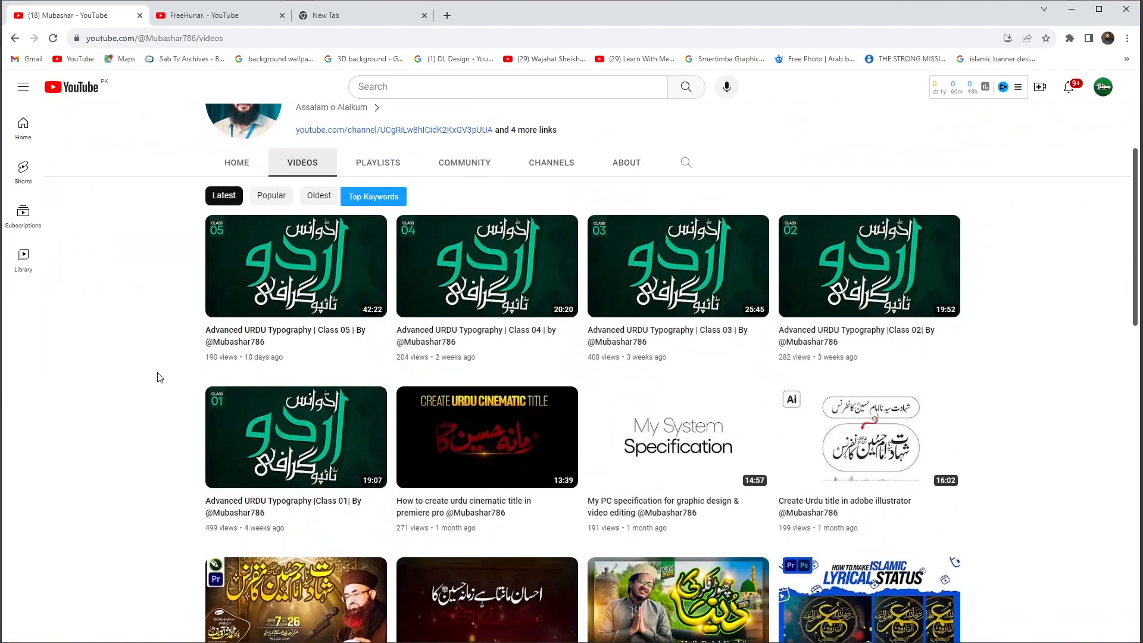
pyautogui.scroll(-3, 160, 378)
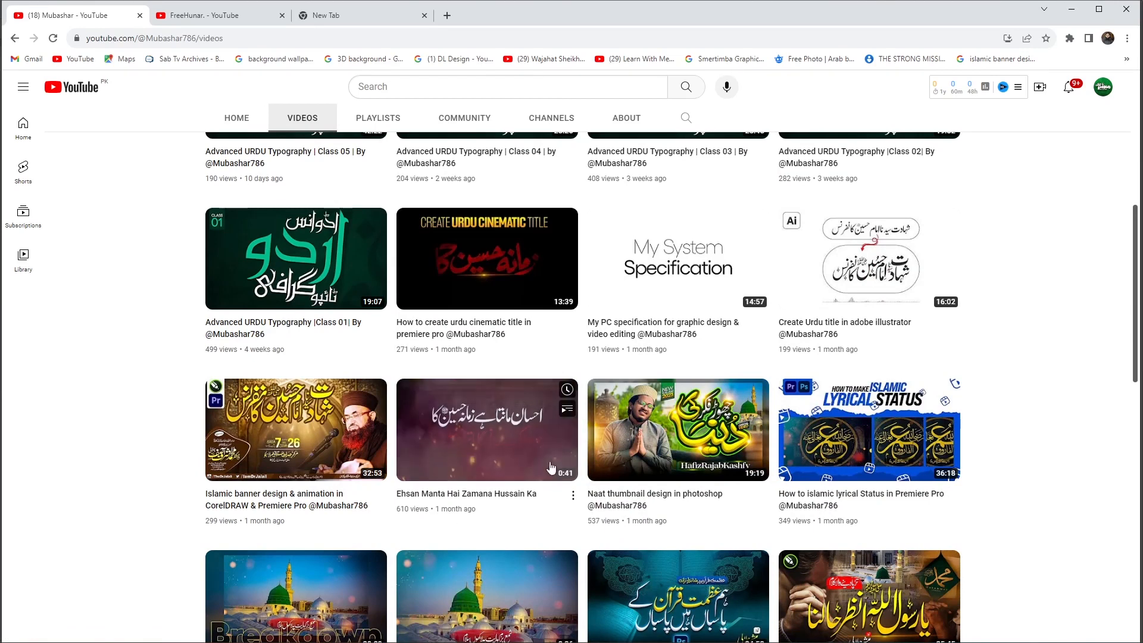
pyautogui.moveTo(525, 528)
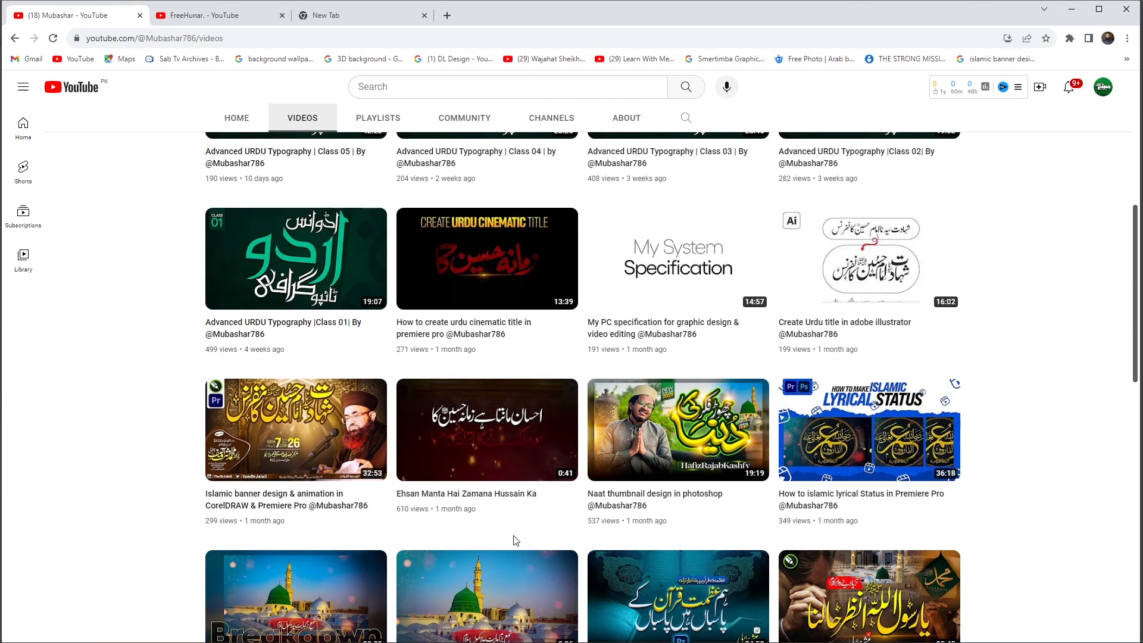
pyautogui.scroll(4, 487, 429)
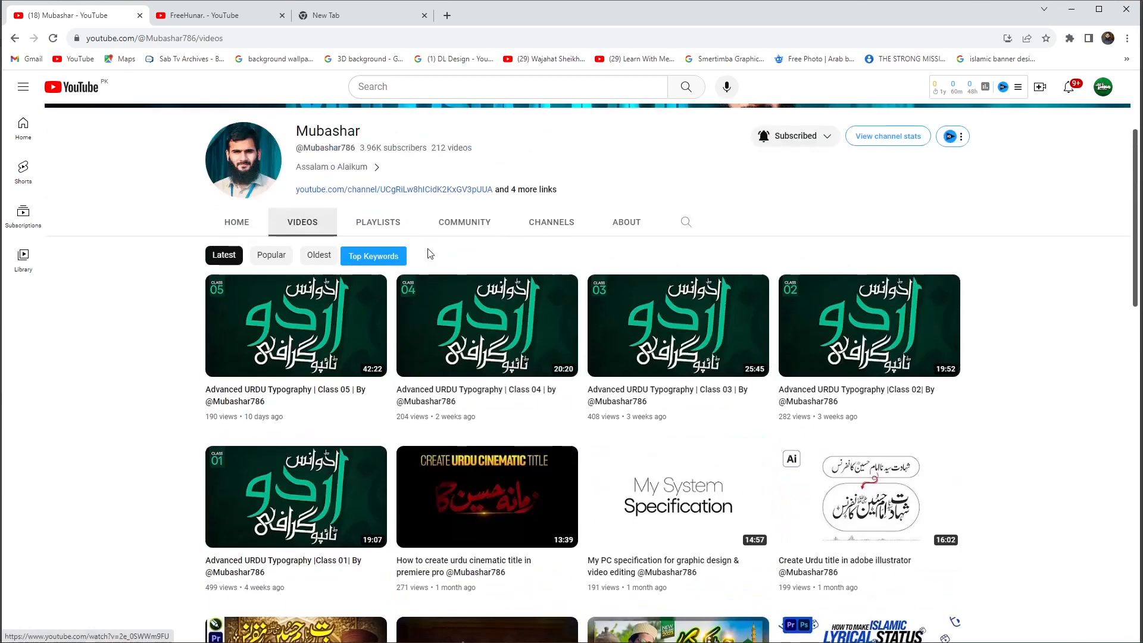
pyautogui.click(441, 225)
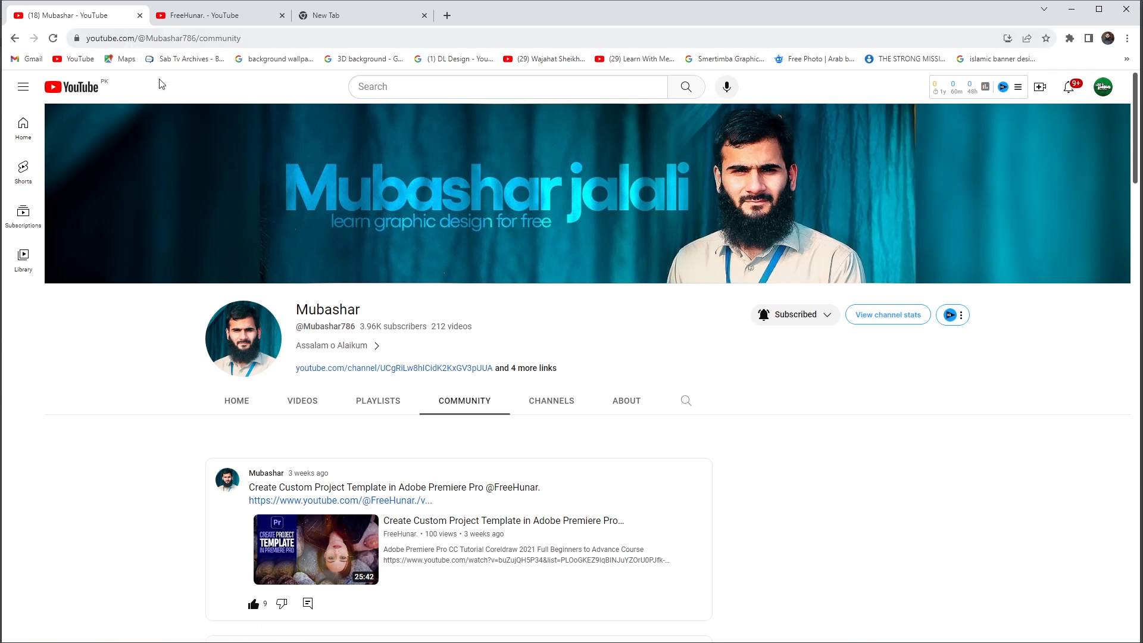
pyautogui.click(313, 401)
pyautogui.scroll(-5, 331, 358)
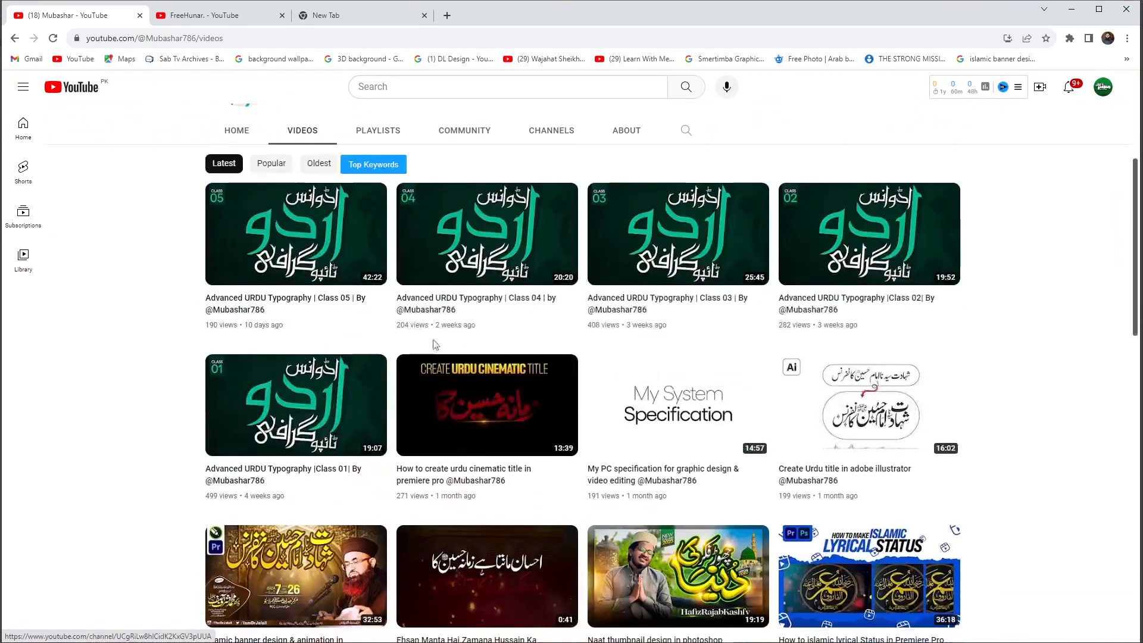
pyautogui.scroll(-2, 491, 530)
pyautogui.scroll(-2, 491, 530)
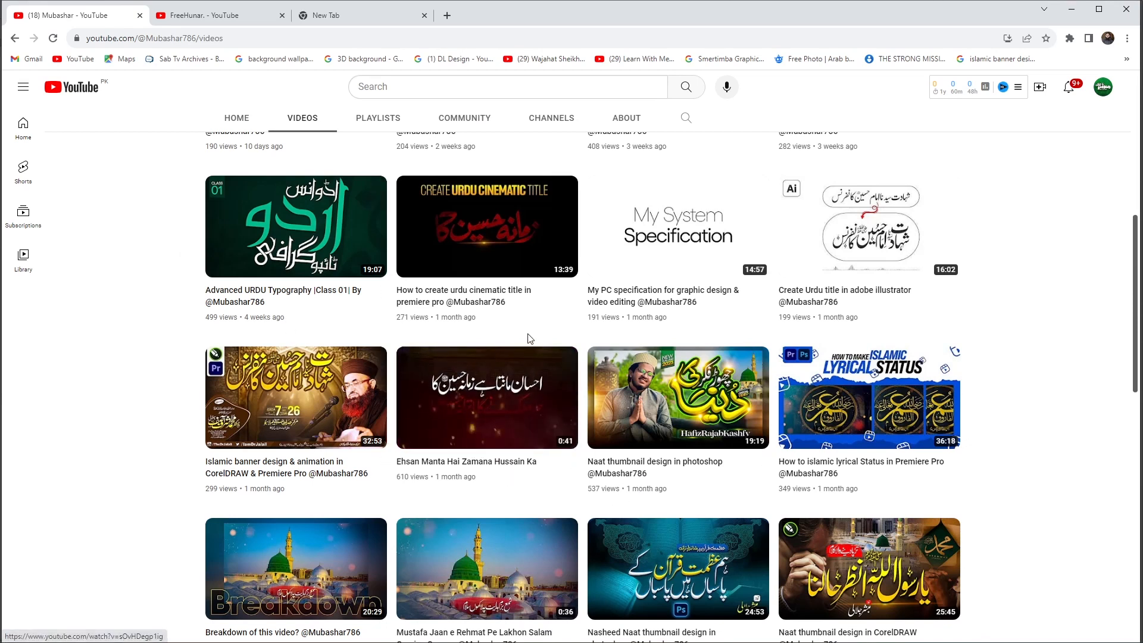
pyautogui.moveTo(509, 443)
pyautogui.scroll(6, 509, 443)
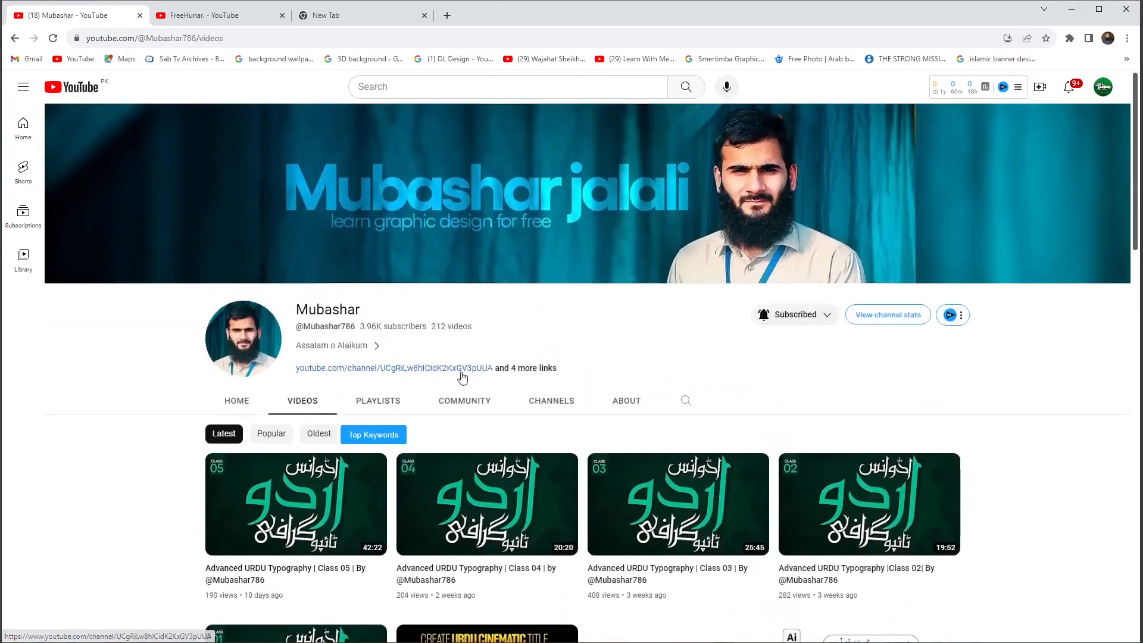
pyautogui.click(468, 400)
pyautogui.scroll(-3, 375, 441)
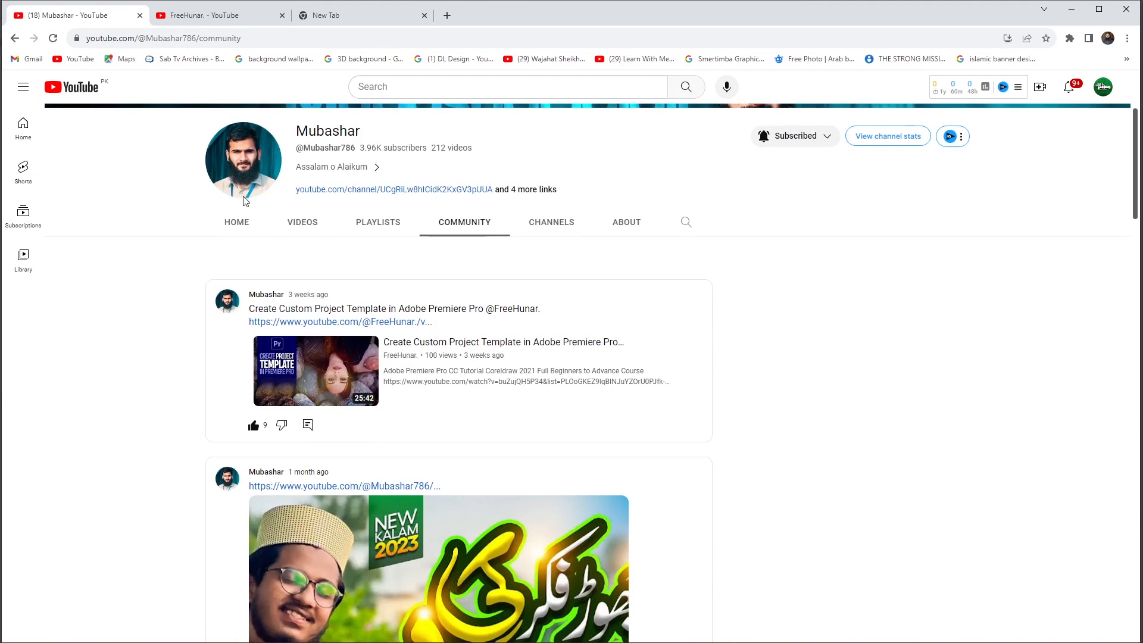
pyautogui.click(297, 226)
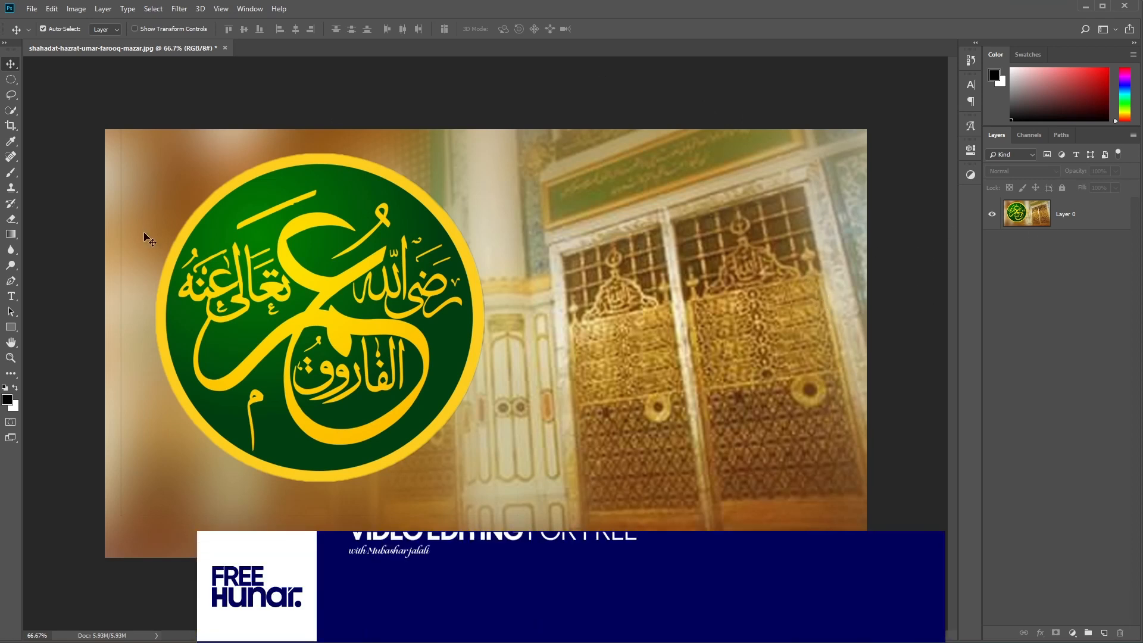
# Erase the right side of the photo on Layer 0 with the Eraser tool at brush size 700.
pyautogui.click(11, 220)
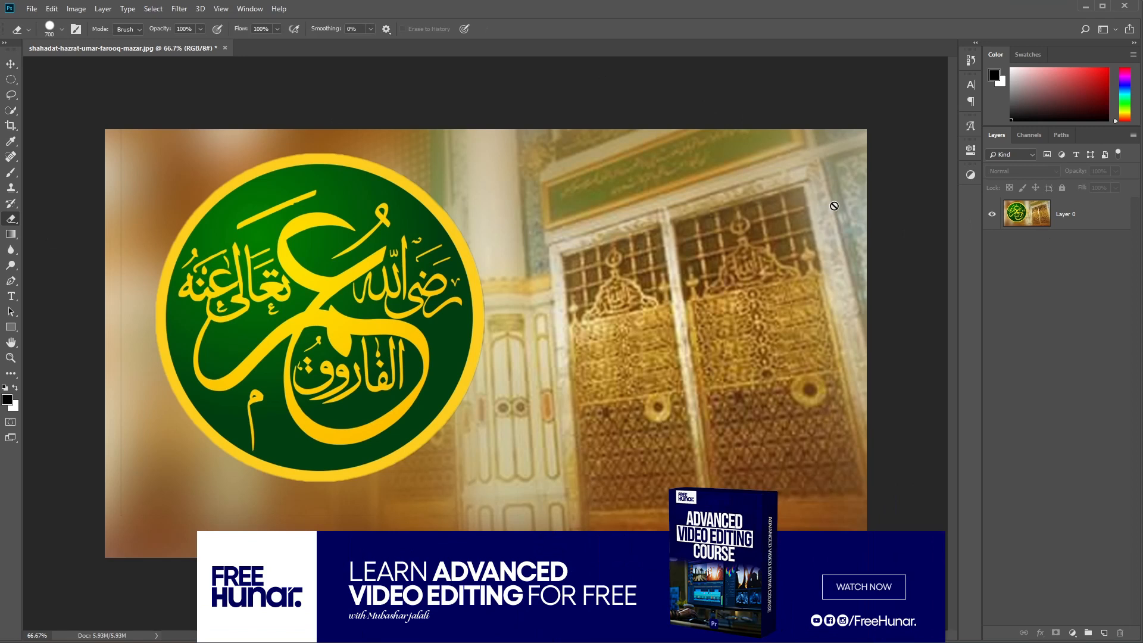
pyautogui.click(833, 208)
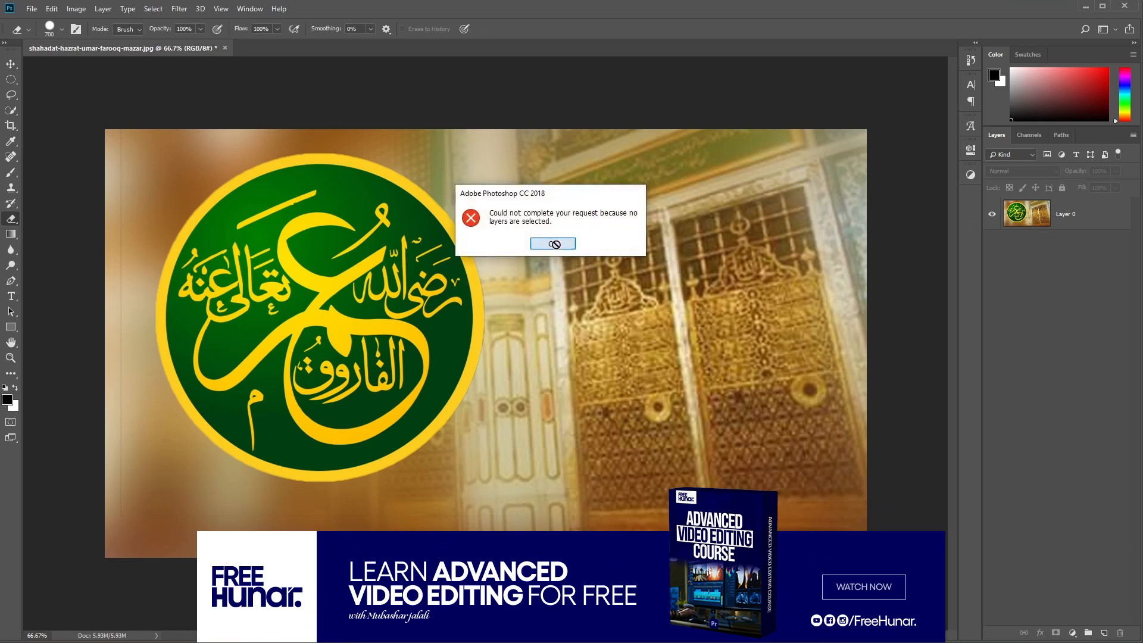
pyautogui.press('Return')
pyautogui.click(1071, 214)
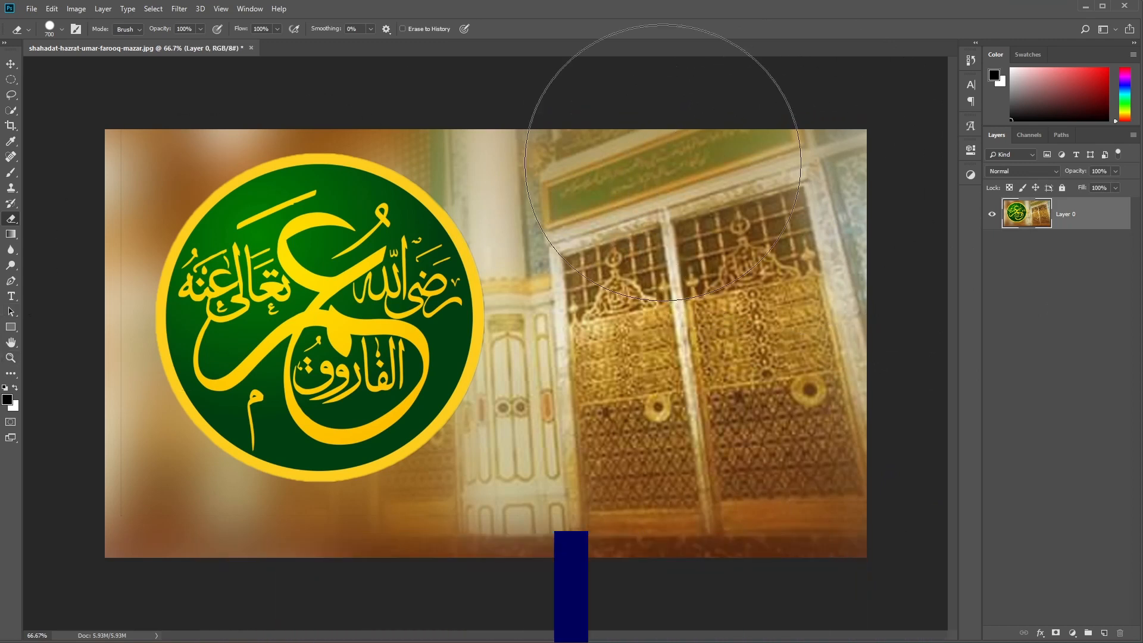
pyautogui.moveTo(782, 176)
pyautogui.mouseDown()
pyautogui.moveTo(798, 413)
pyautogui.moveTo(841, 199)
pyautogui.moveTo(814, 536)
pyautogui.mouseUp()
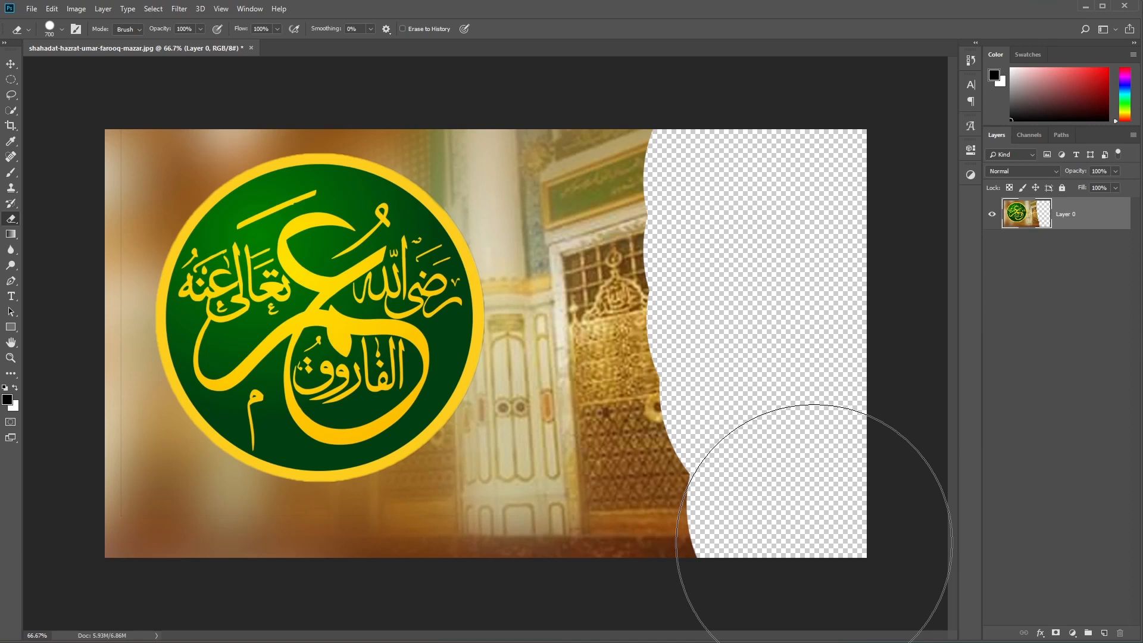
pyautogui.moveTo(783, 377)
pyautogui.mouseDown()
pyautogui.moveTo(745, 3)
pyautogui.moveTo(720, 599)
pyautogui.moveTo(780, 452)
pyautogui.mouseUp()
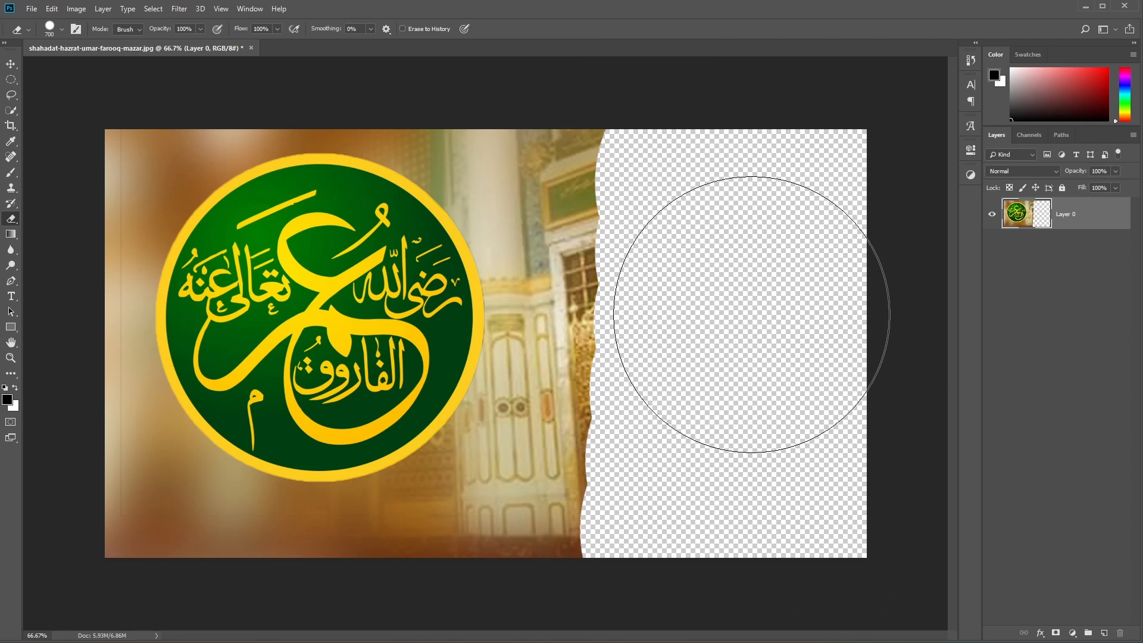
# Undo the eraser strokes, and try one more erasure down the photo's right edge before undoing it too.
pyautogui.hotkey('ctrl', 'z')
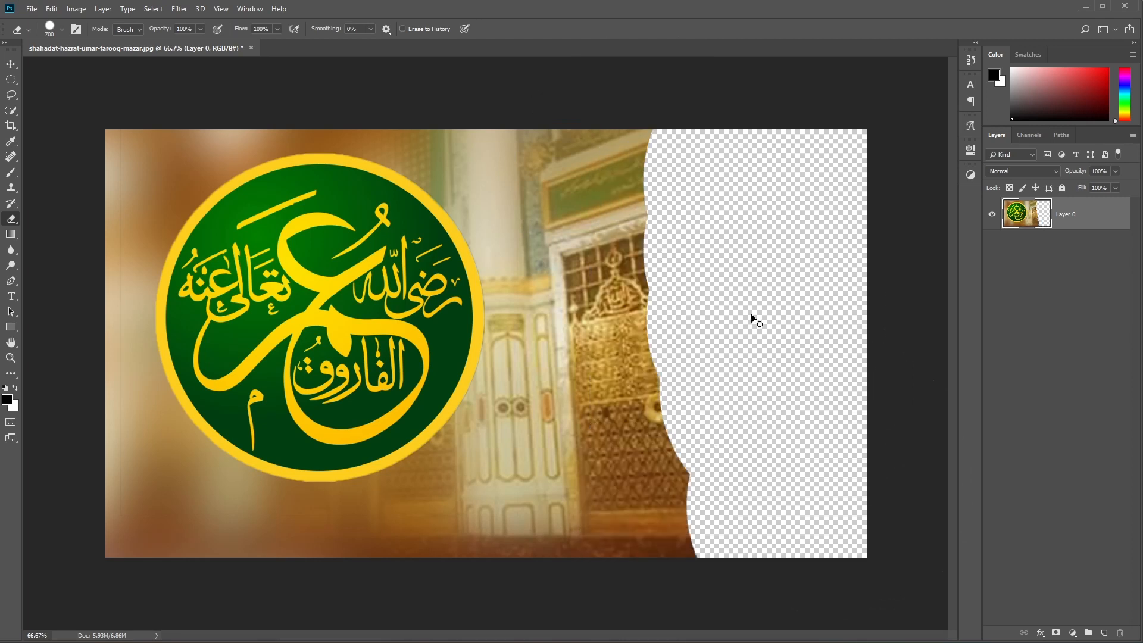
pyautogui.hotkey('ctrl', 'shift', 'z')
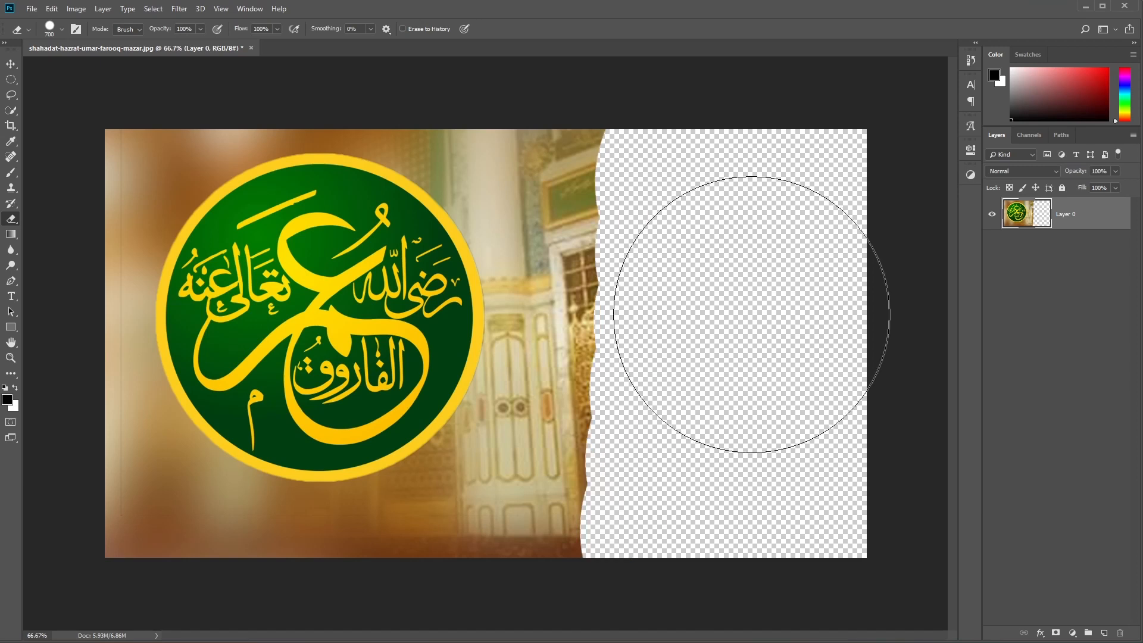
pyautogui.hotkey('ctrl', 'z')
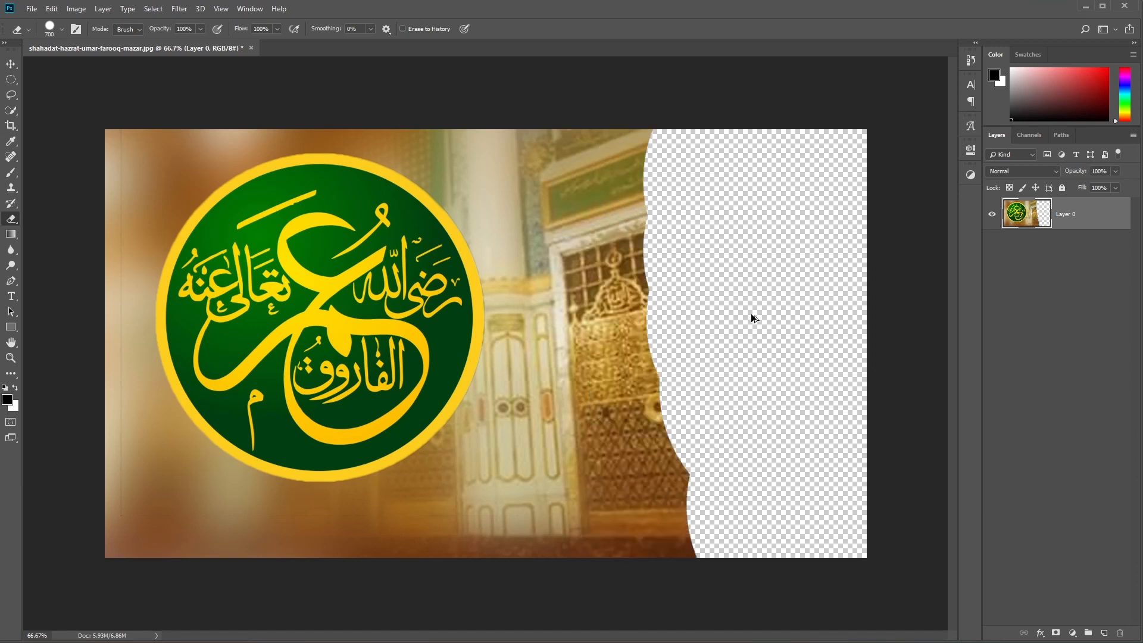
pyautogui.hotkey('ctrl', 'z')
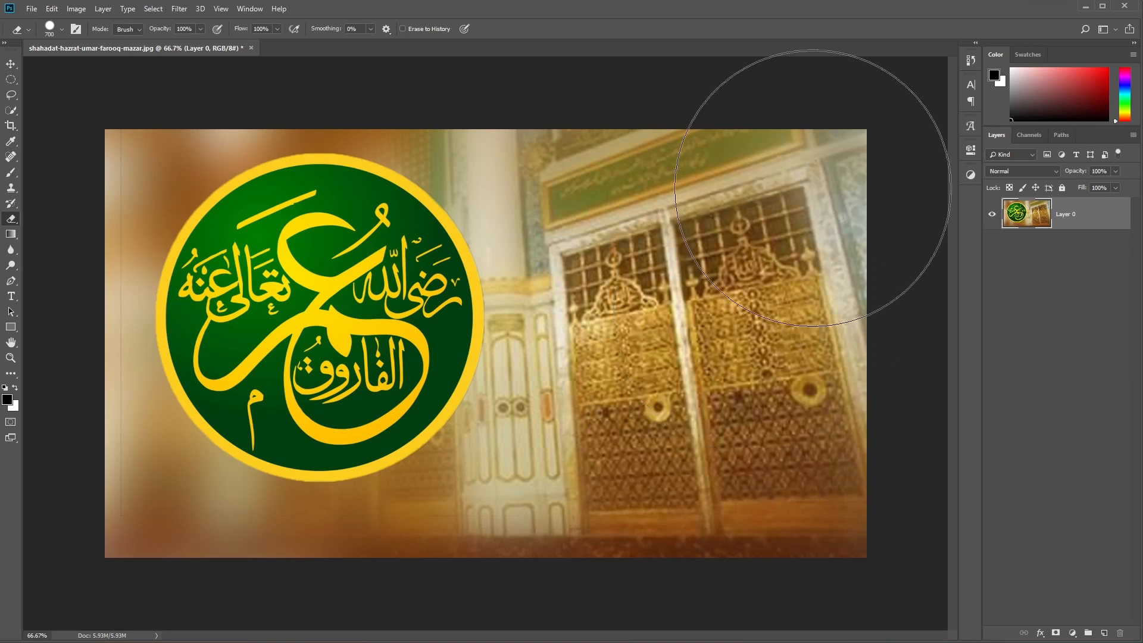
pyautogui.moveTo(812, 188)
pyautogui.mouseDown()
pyautogui.moveTo(797, 470)
pyautogui.moveTo(819, 525)
pyautogui.mouseUp()
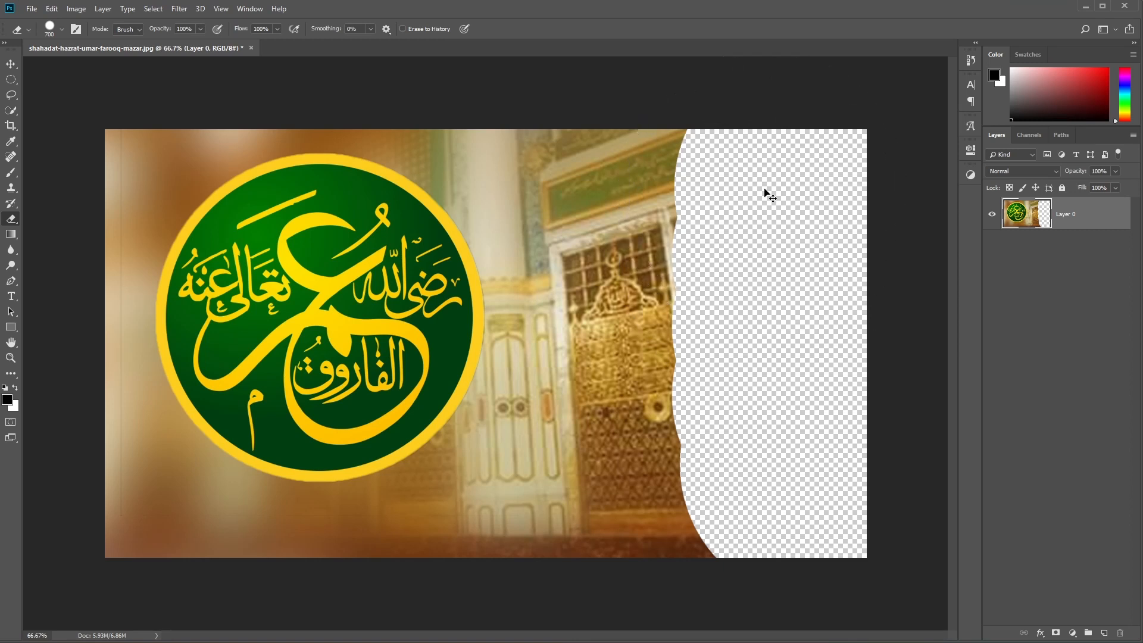
pyautogui.hotkey('ctrl', 'z')
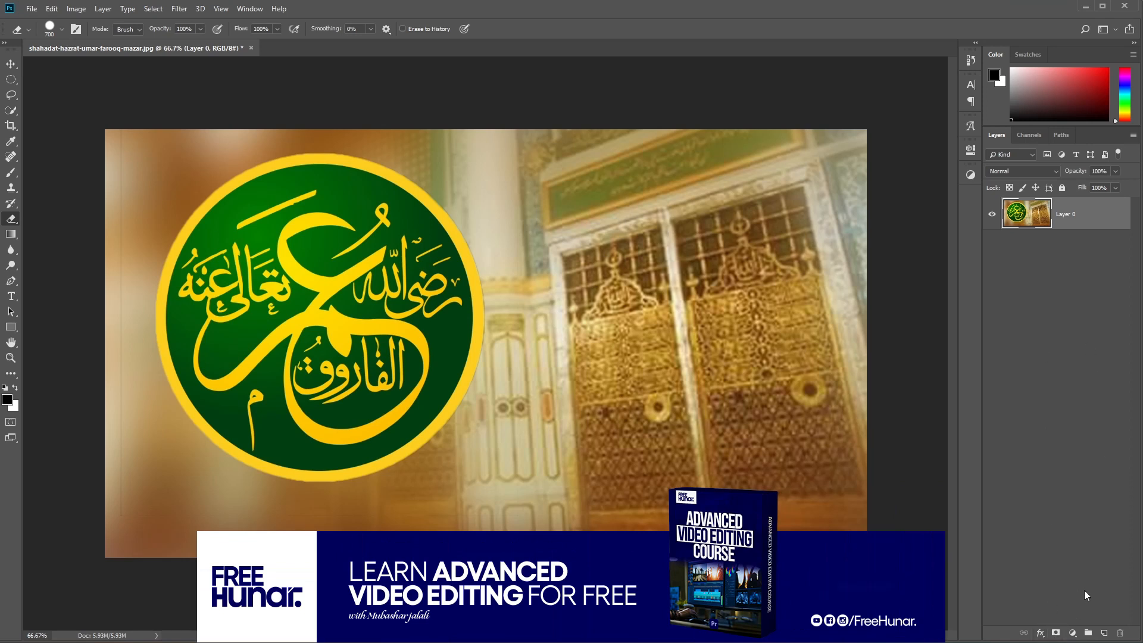
# Add a layer mask to Layer 0, and invert it to black and back to white.
pyautogui.click(1056, 634)
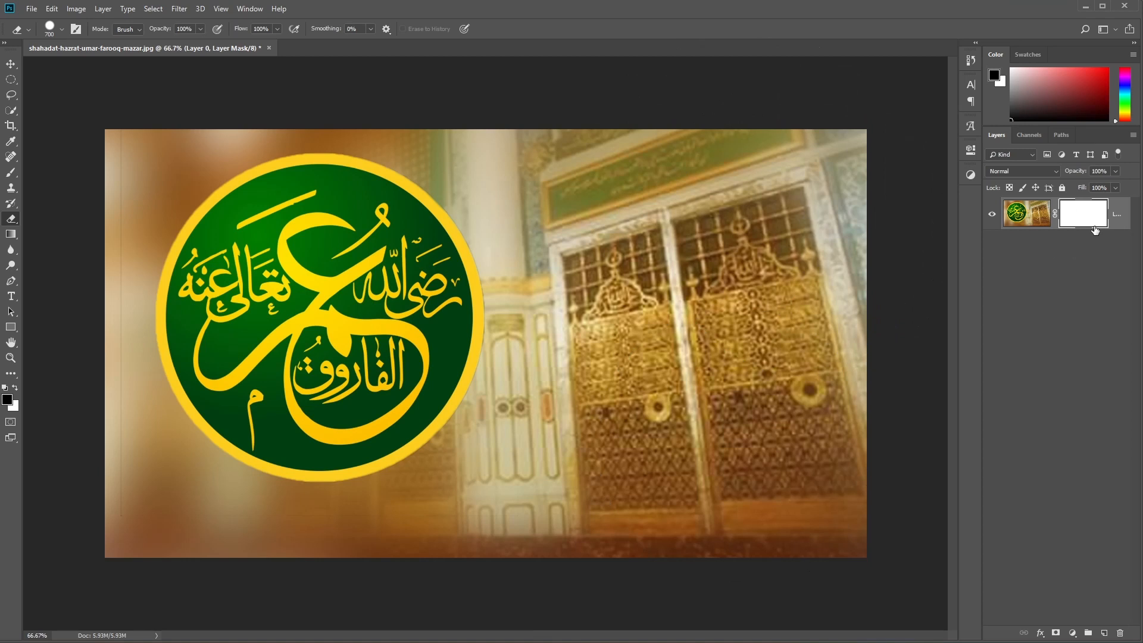
pyautogui.moveTo(1083, 222); pyautogui.dragTo(1083, 223)
pyautogui.hotkey('ctrl', 'i')
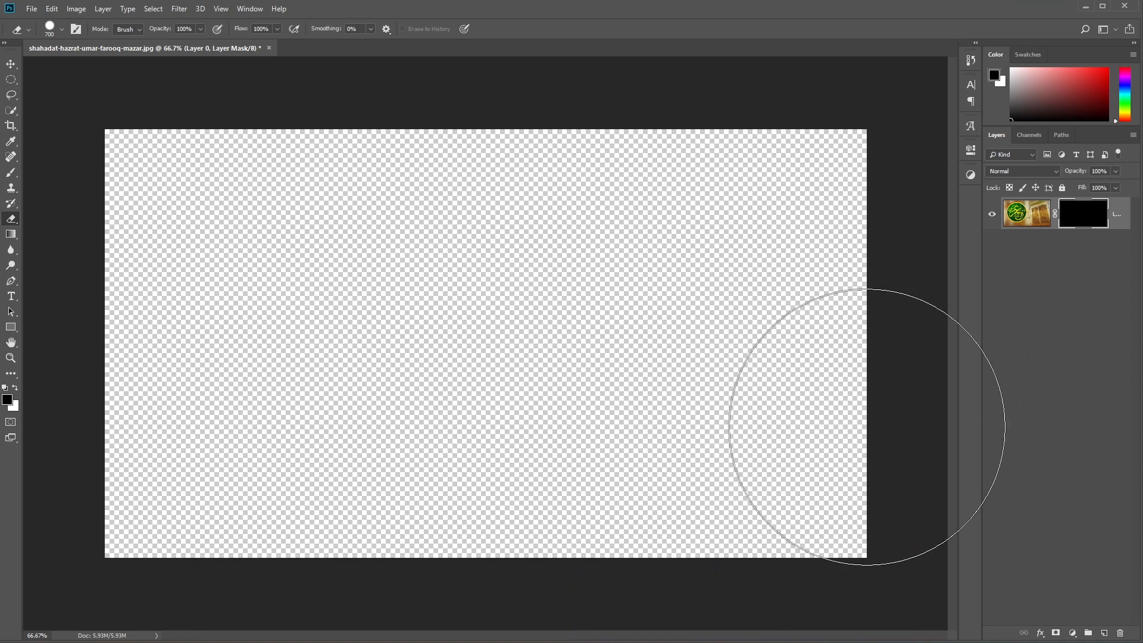
pyautogui.hotkey('ctrl', 'i')
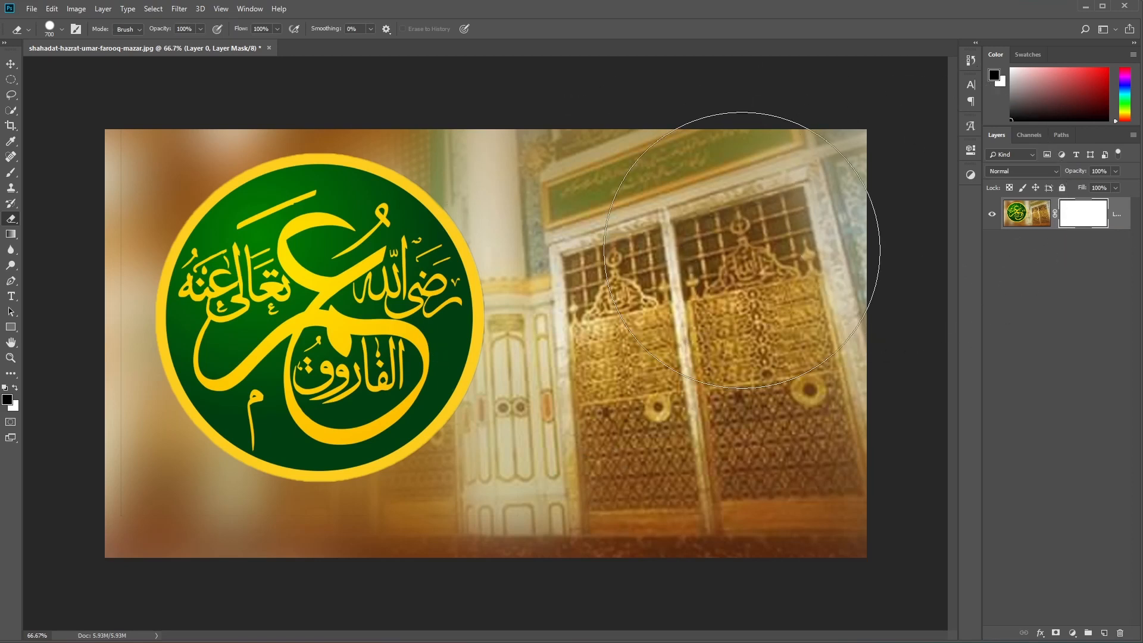
# Pick the Brush tool with a soft round tip, and undo a test dab on the layer mask over the golden door.
pyautogui.press('b')
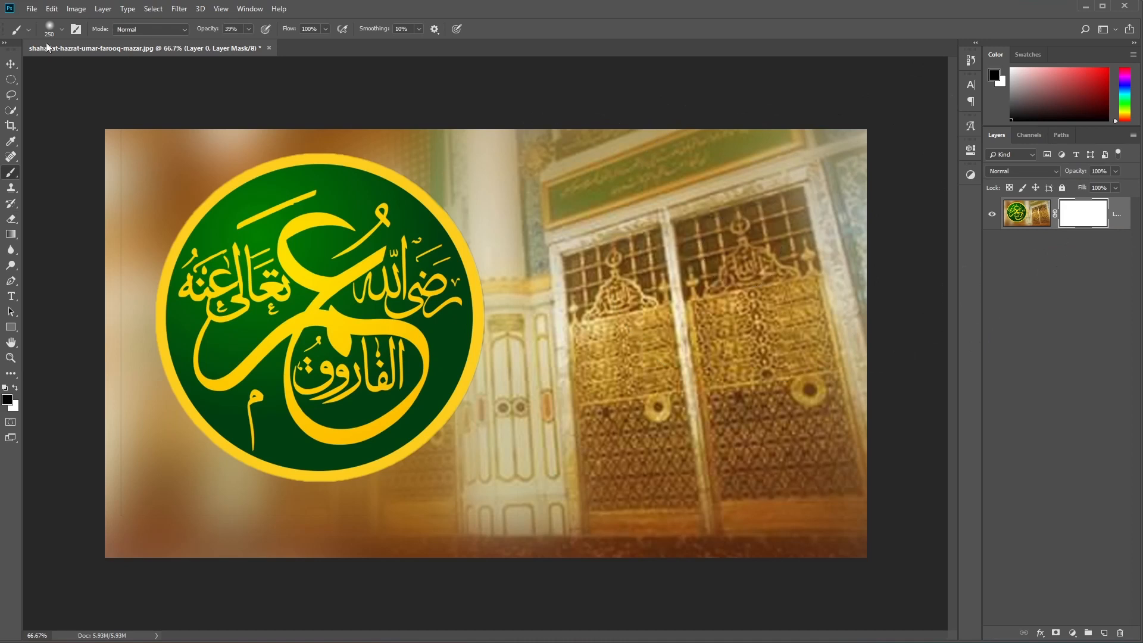
pyautogui.click(63, 27)
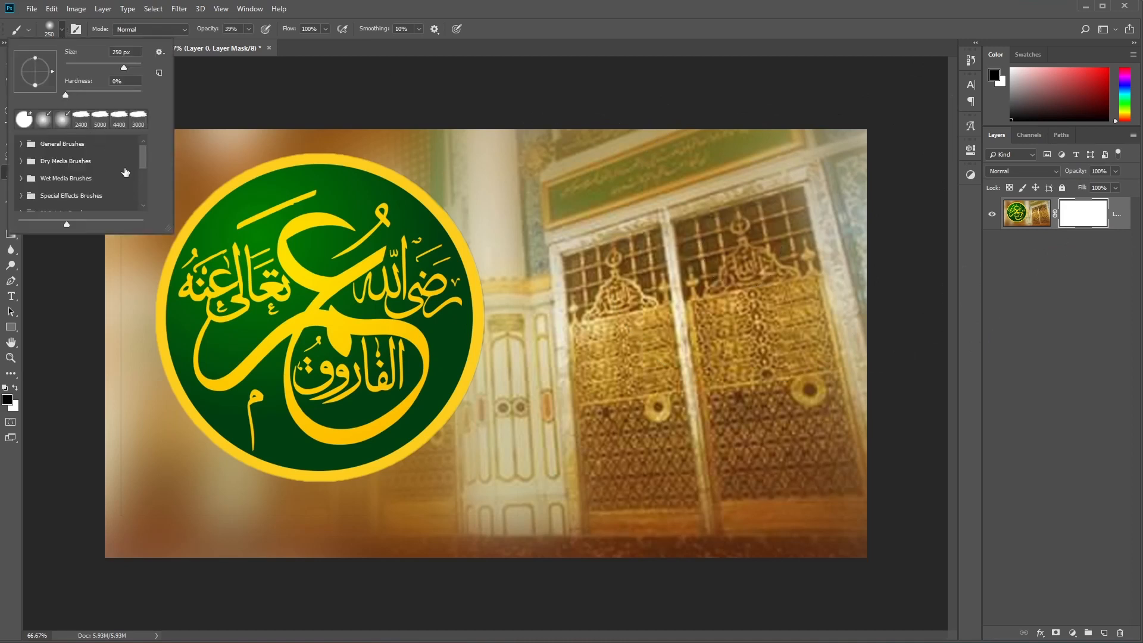
pyautogui.click(45, 120)
pyautogui.click(787, 243)
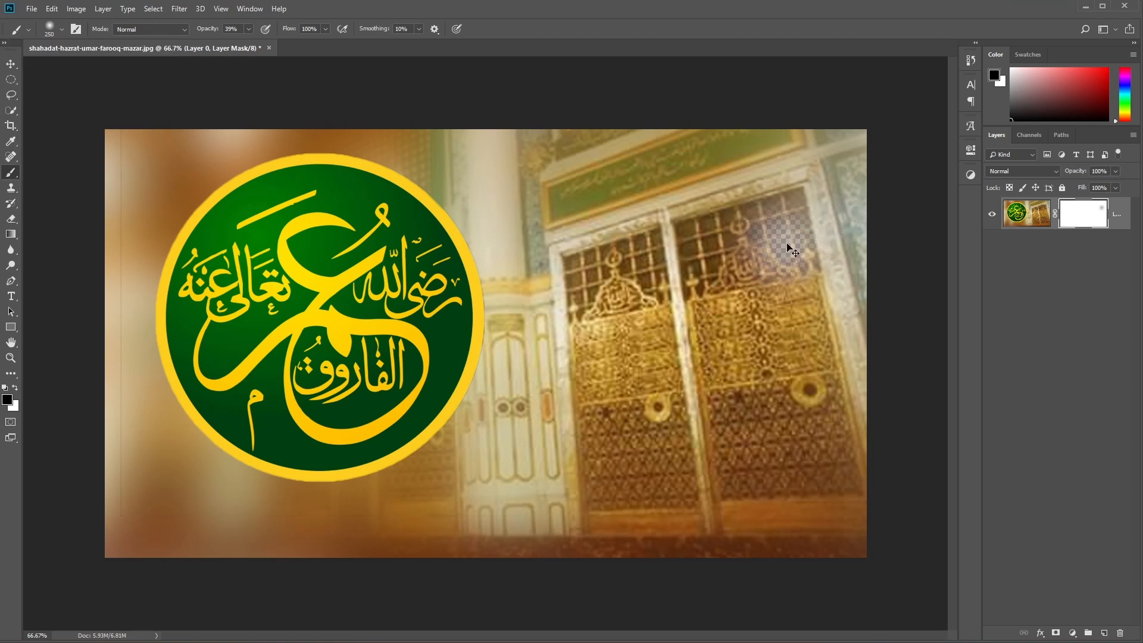
pyautogui.hotkey('ctrl', 'z')
# Enlarge the brush to 800 and paint black on the layer mask to fade out the photo's right side.
pyautogui.press(']')
pyautogui.press(']')
pyautogui.press(']')
pyautogui.press(']')
pyautogui.press(']')
pyautogui.press(']')
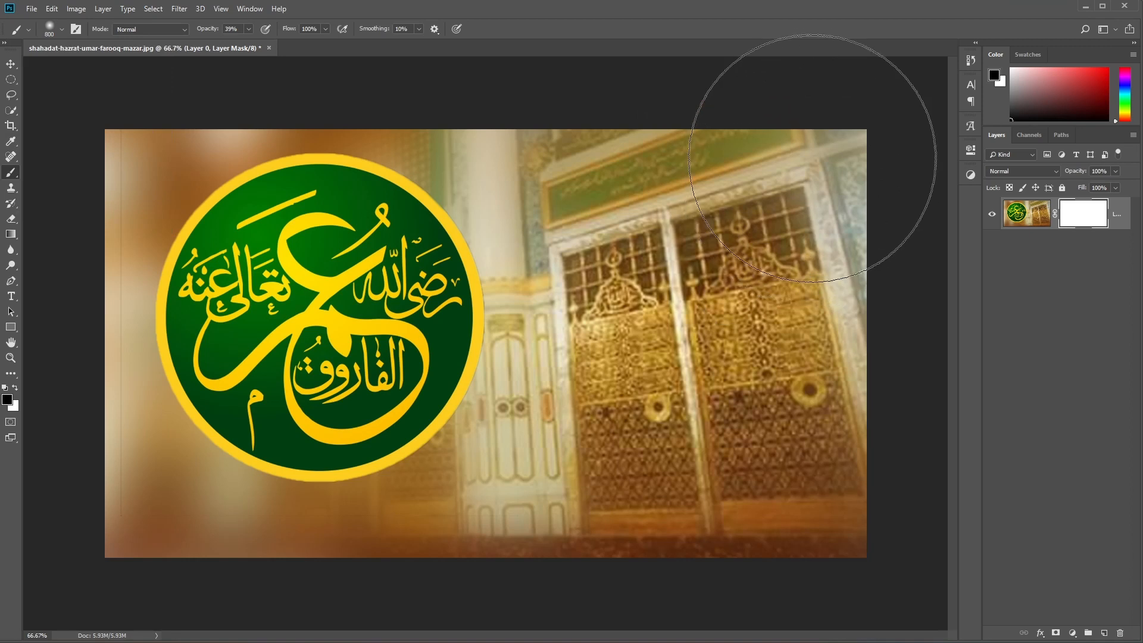
pyautogui.moveTo(829, 102)
pyautogui.mouseDown()
pyautogui.moveTo(842, 319)
pyautogui.moveTo(816, 429)
pyautogui.mouseUp()
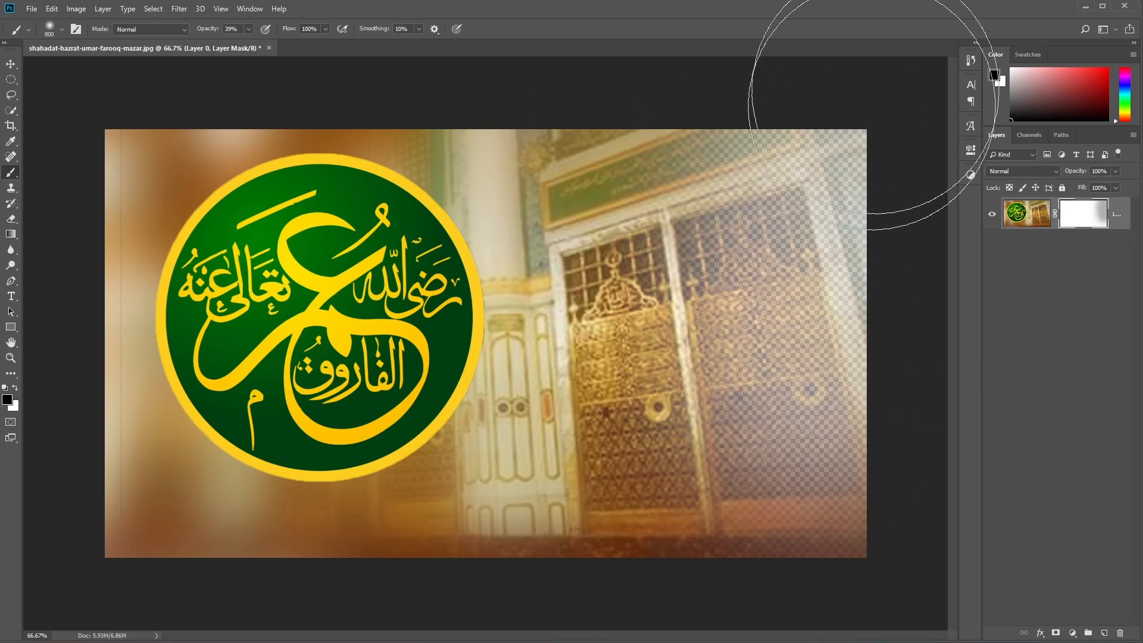
# Make white the foreground colour and paint over the faded right side of the layer mask to bring the photo back.
pyautogui.click(8, 400)
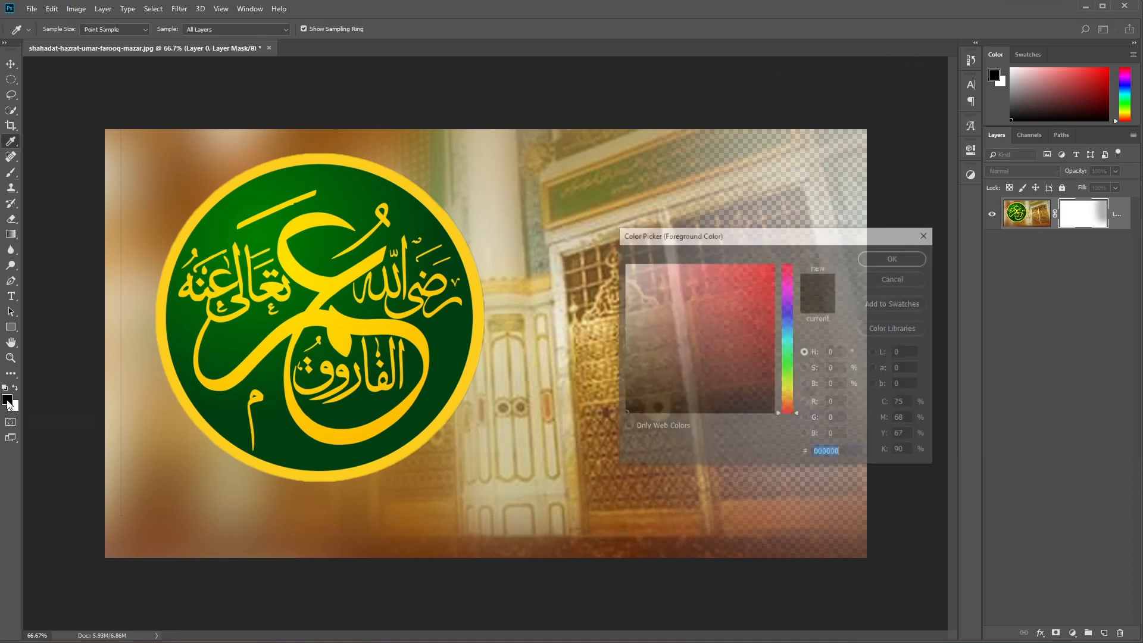
pyautogui.click(896, 278)
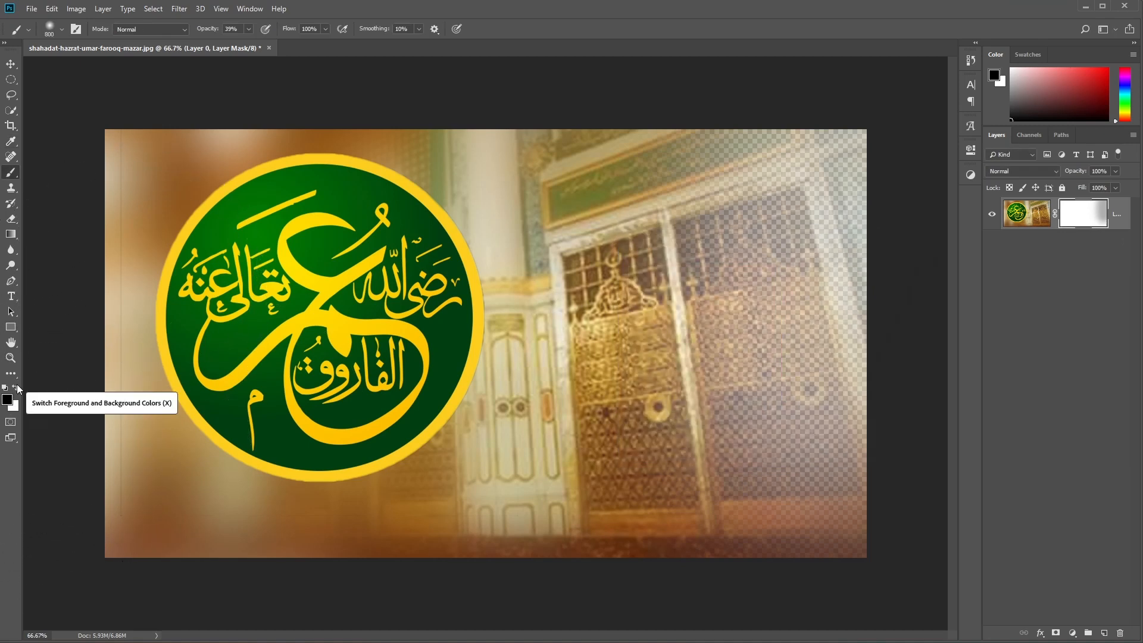
pyautogui.click(17, 388)
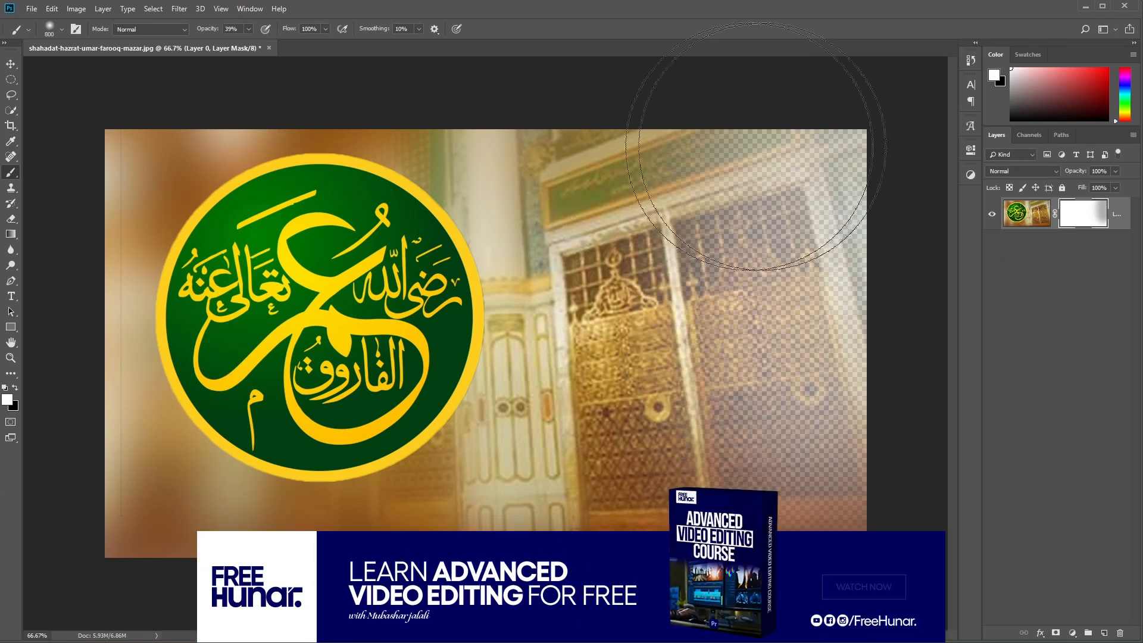
pyautogui.moveTo(682, 182)
pyautogui.mouseDown()
pyautogui.moveTo(799, 168)
pyautogui.moveTo(786, 166)
pyautogui.moveTo(807, 208)
pyautogui.moveTo(807, 273)
pyautogui.moveTo(808, 173)
pyautogui.moveTo(792, 309)
pyautogui.mouseUp()
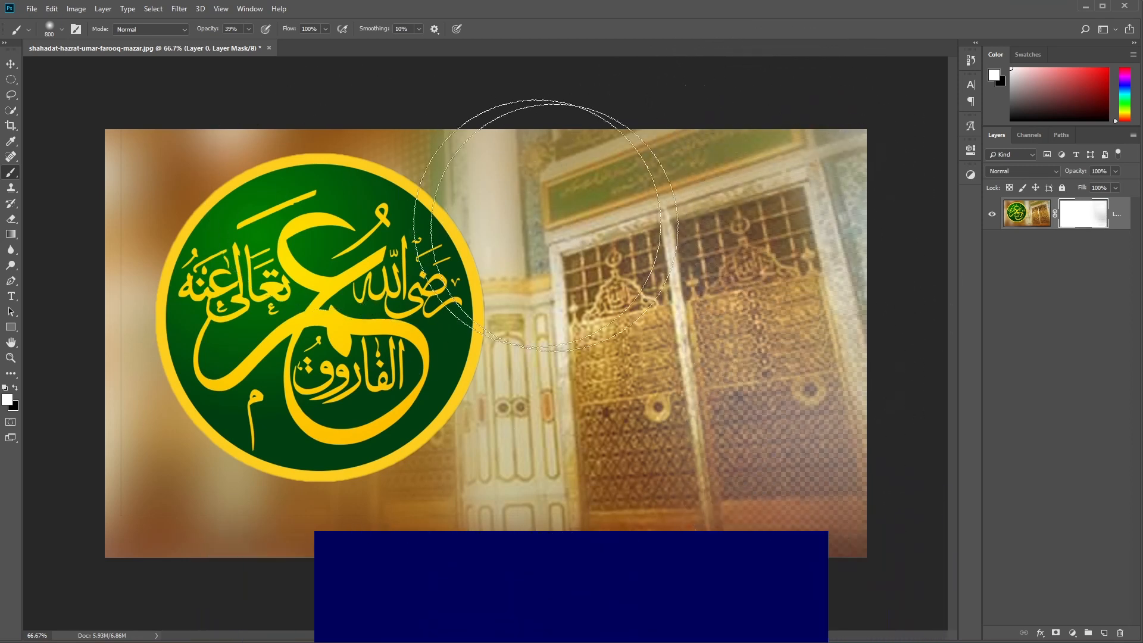
pyautogui.moveTo(837, 414)
pyautogui.mouseDown()
pyautogui.moveTo(787, 416)
pyautogui.moveTo(787, 432)
pyautogui.mouseUp()
pyautogui.moveTo(782, 51)
pyautogui.mouseDown()
pyautogui.moveTo(822, 501)
pyautogui.moveTo(801, 421)
pyautogui.mouseUp()
pyautogui.moveTo(651, 413); pyautogui.dragTo(700, 47)
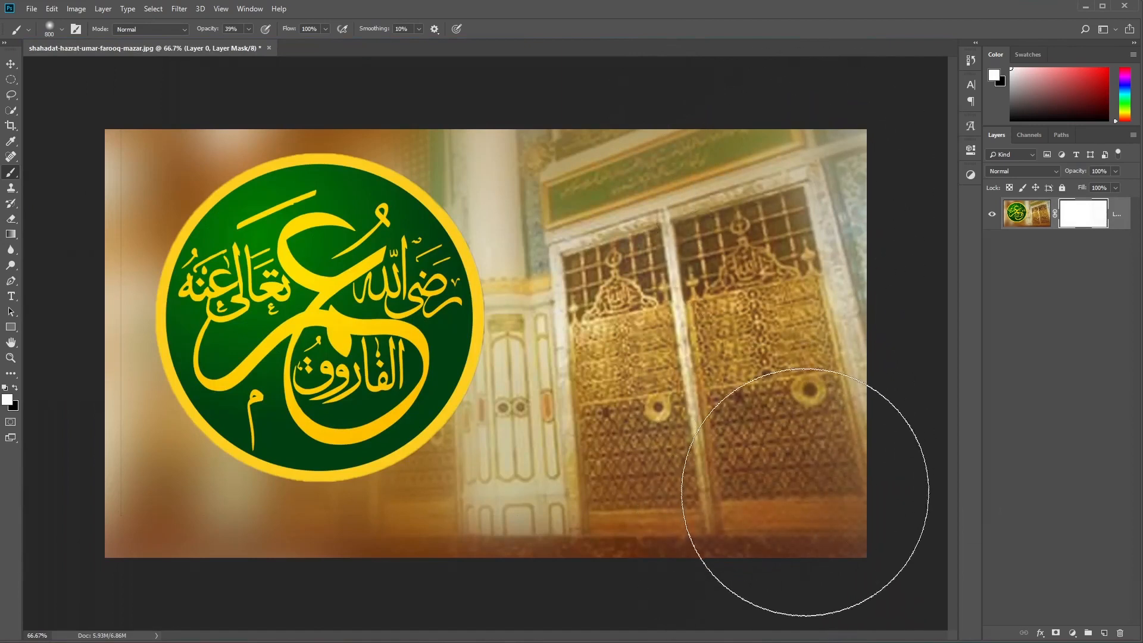
# Make black the foreground colour and paint on the layer mask over the golden door to fade out the photo's right side.
pyautogui.press('x')
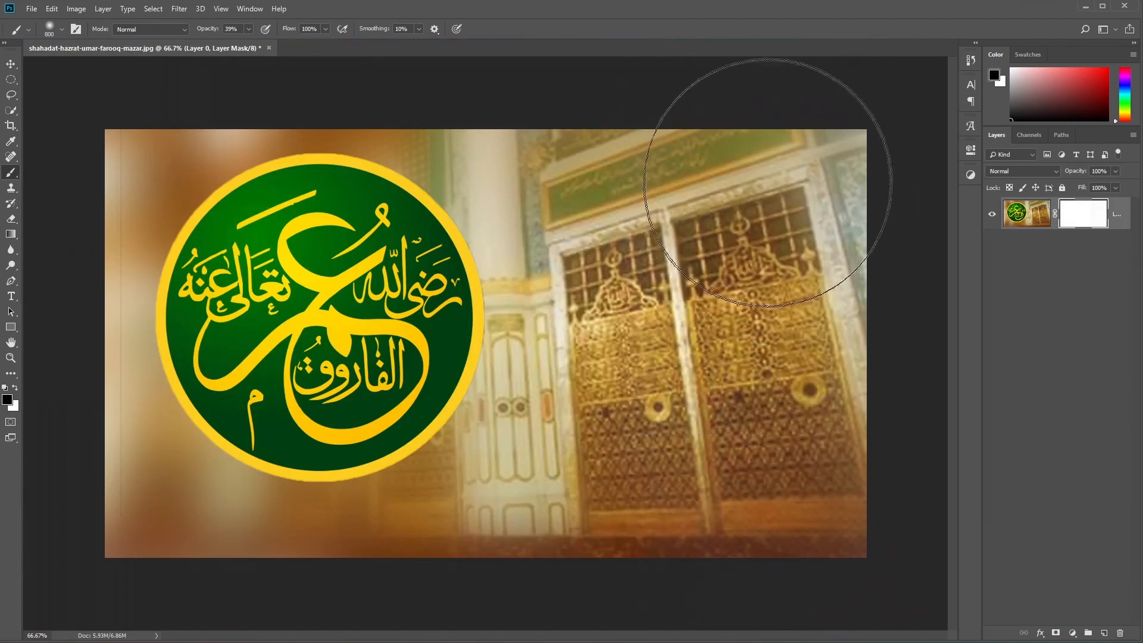
pyautogui.moveTo(766, 140)
pyautogui.mouseDown()
pyautogui.moveTo(832, 459)
pyautogui.moveTo(809, 484)
pyautogui.moveTo(811, 332)
pyautogui.moveTo(749, 172)
pyautogui.moveTo(816, 179)
pyautogui.moveTo(829, 523)
pyautogui.moveTo(821, 518)
pyautogui.mouseUp()
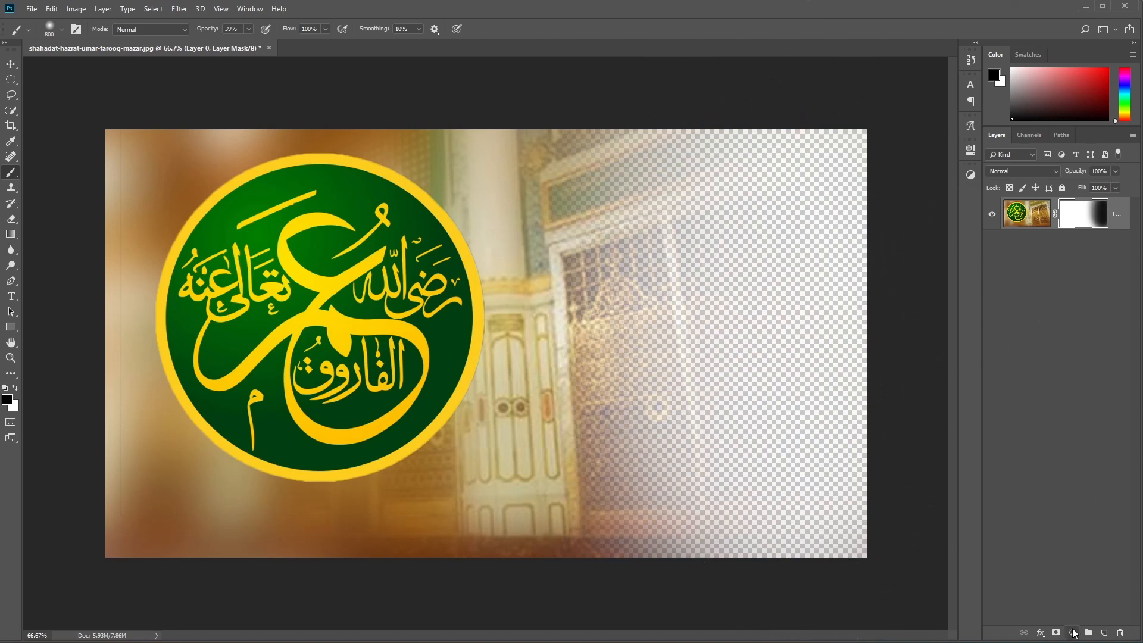
# Add a black Solid Color fill layer and place it beneath Layer 0.
pyautogui.click(1073, 632)
pyautogui.click(1065, 419)
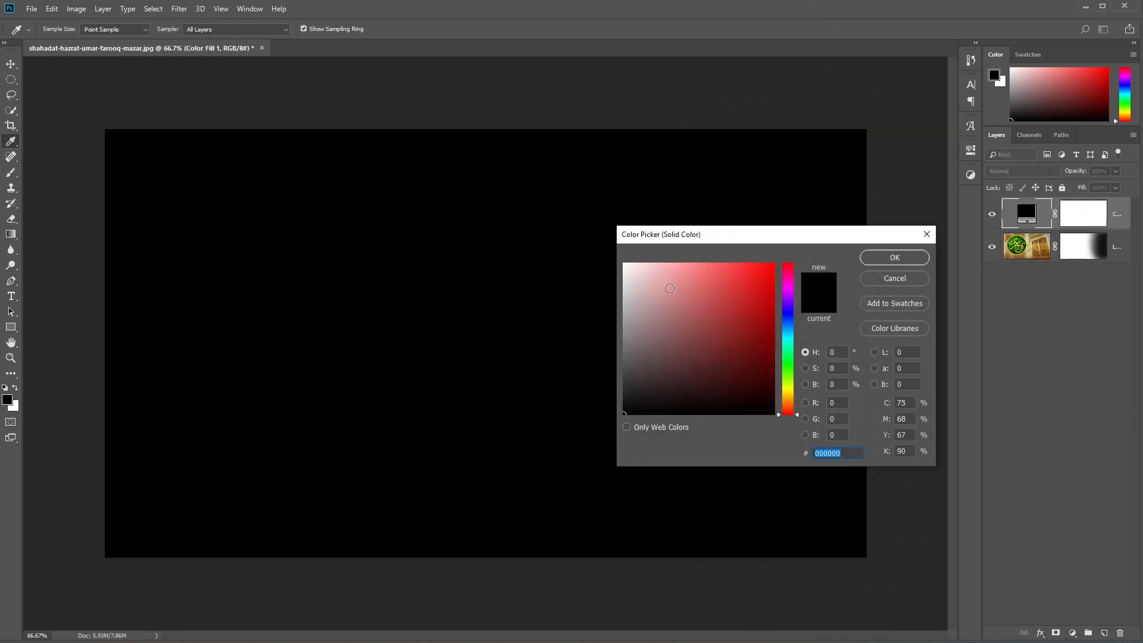
pyautogui.click(894, 257)
pyautogui.moveTo(1100, 211)
pyautogui.mouseDown()
pyautogui.moveTo(1094, 323)
pyautogui.moveTo(1045, 232)
pyautogui.moveTo(1041, 315)
pyautogui.mouseUp()
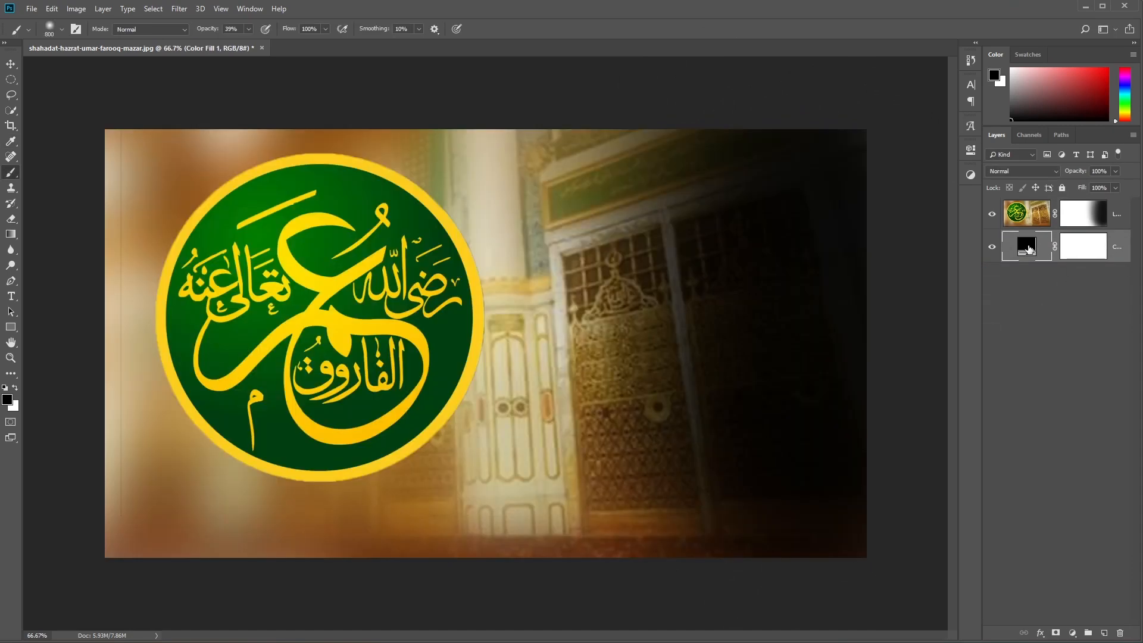
# Change the fill layer's colour to the brown 753f13 sampled from the lower part of the photo.
pyautogui.doubleClick(1026, 245)
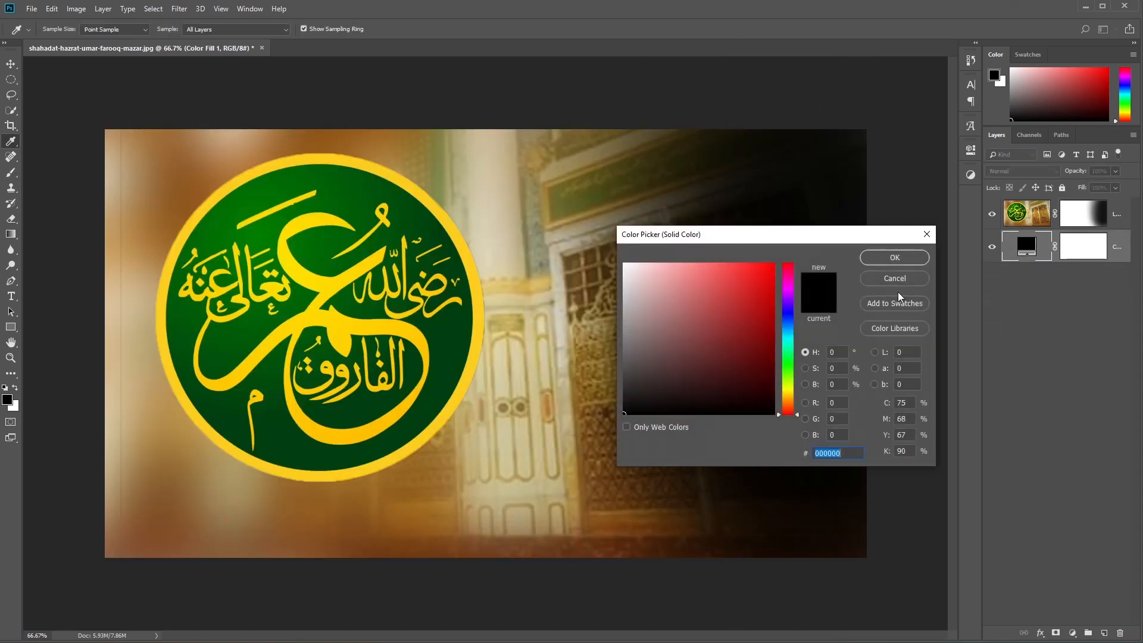
pyautogui.moveTo(711, 241); pyautogui.dragTo(867, 302)
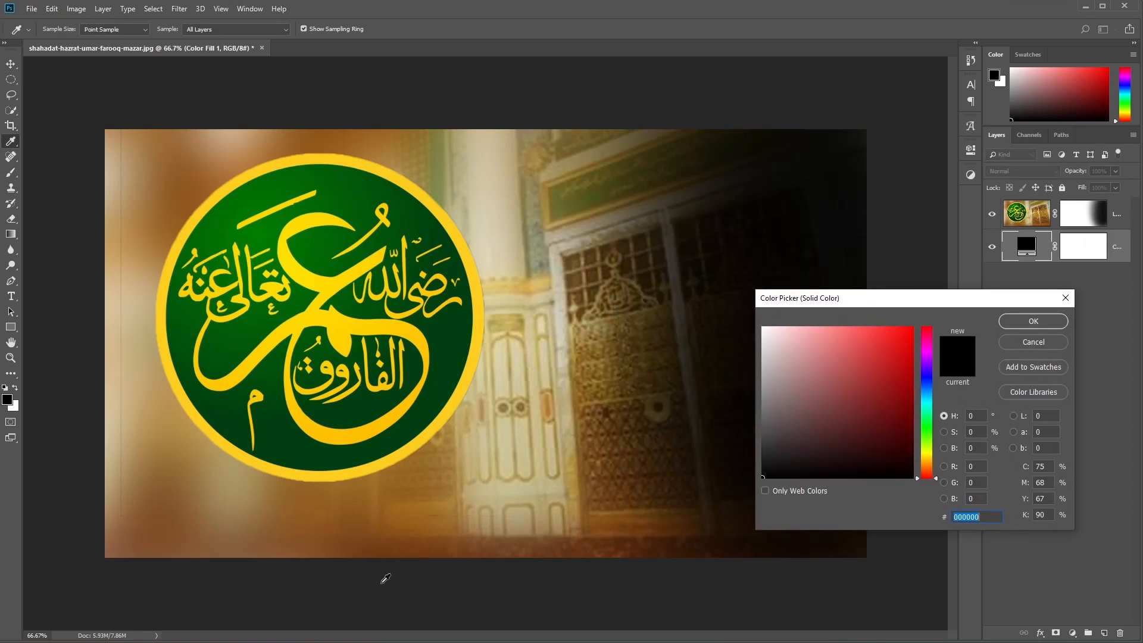
pyautogui.click(415, 546)
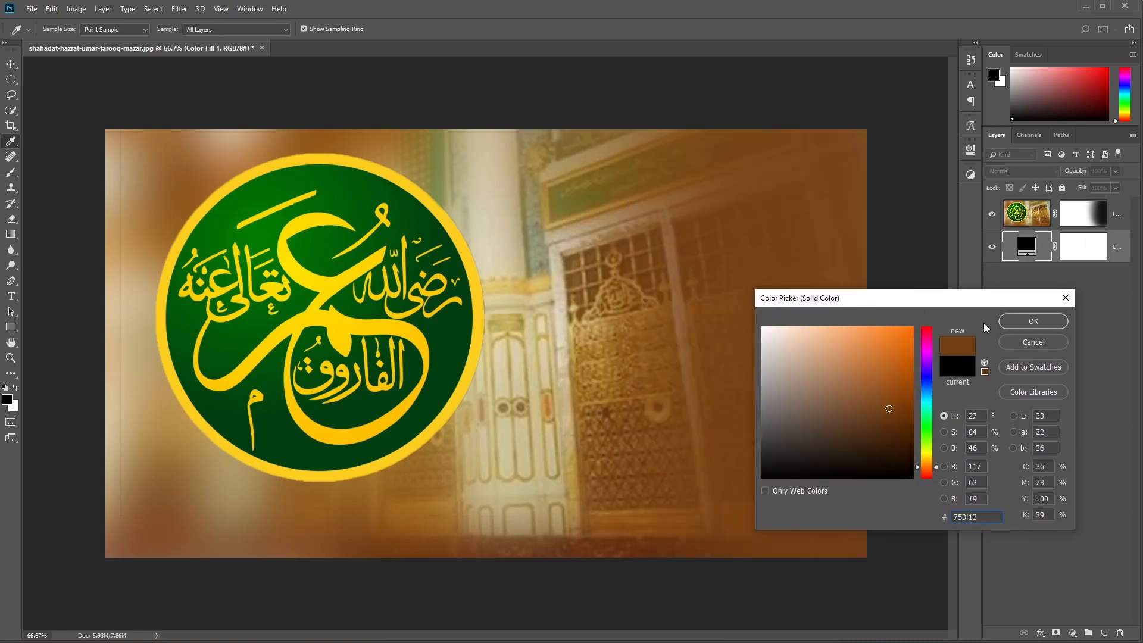
pyautogui.click(1034, 321)
pyautogui.press('b')
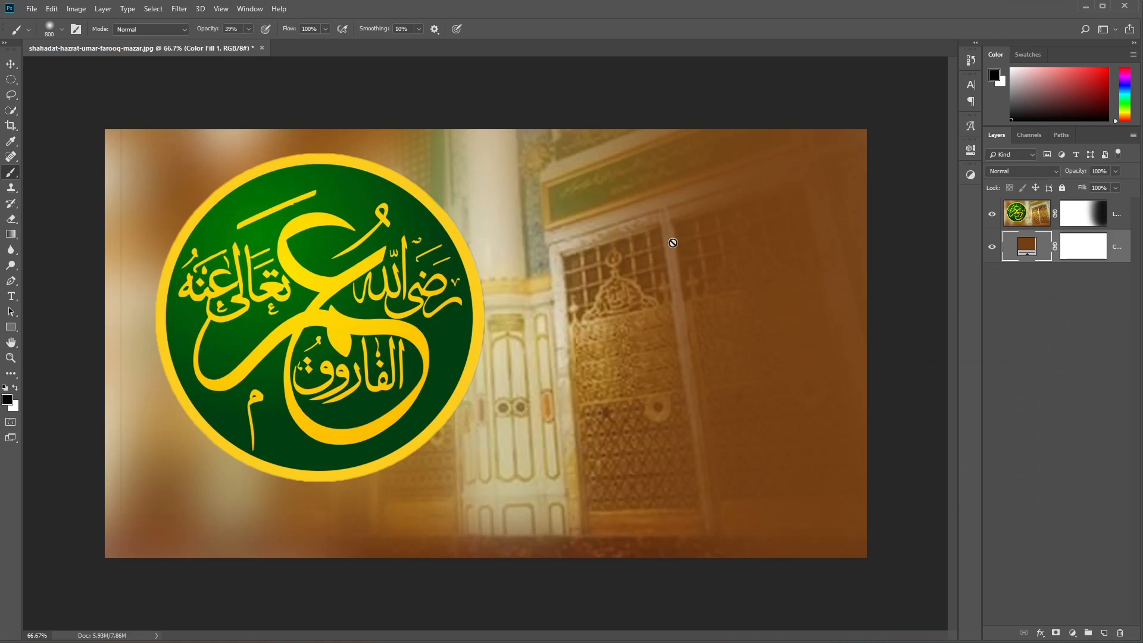
# Reduce the brush to 250 and paint black on Layer 0's mask to fade the photo's left edge into the fill colour.
pyautogui.click(1076, 224)
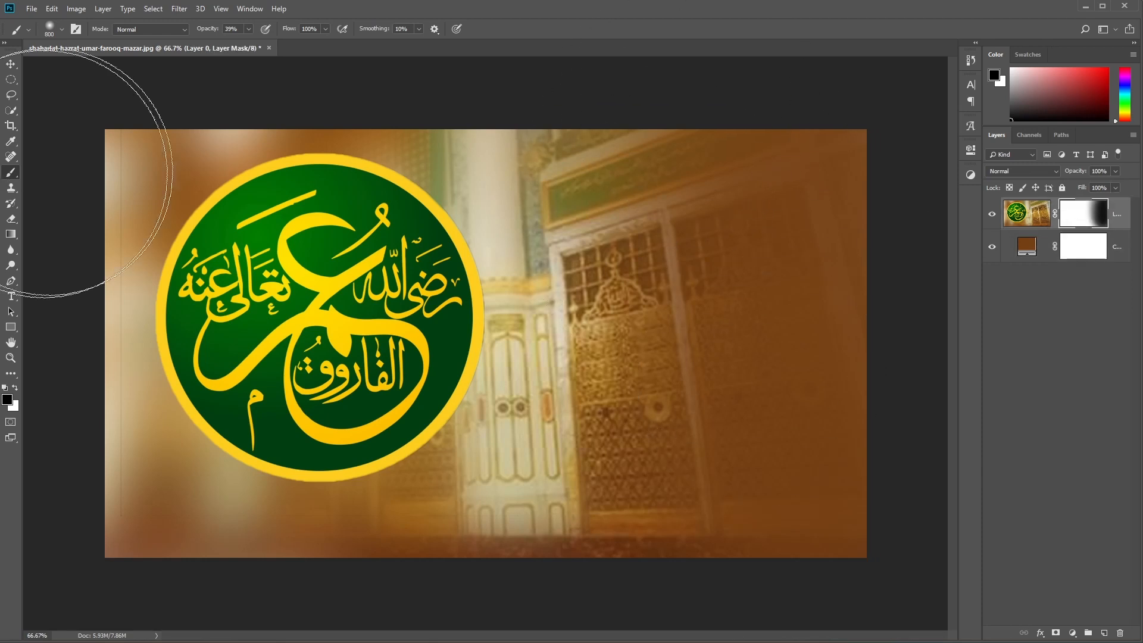
pyautogui.press('[')
pyautogui.press('[')
pyautogui.press('[')
pyautogui.press('[')
pyautogui.press('[')
pyautogui.press('[')
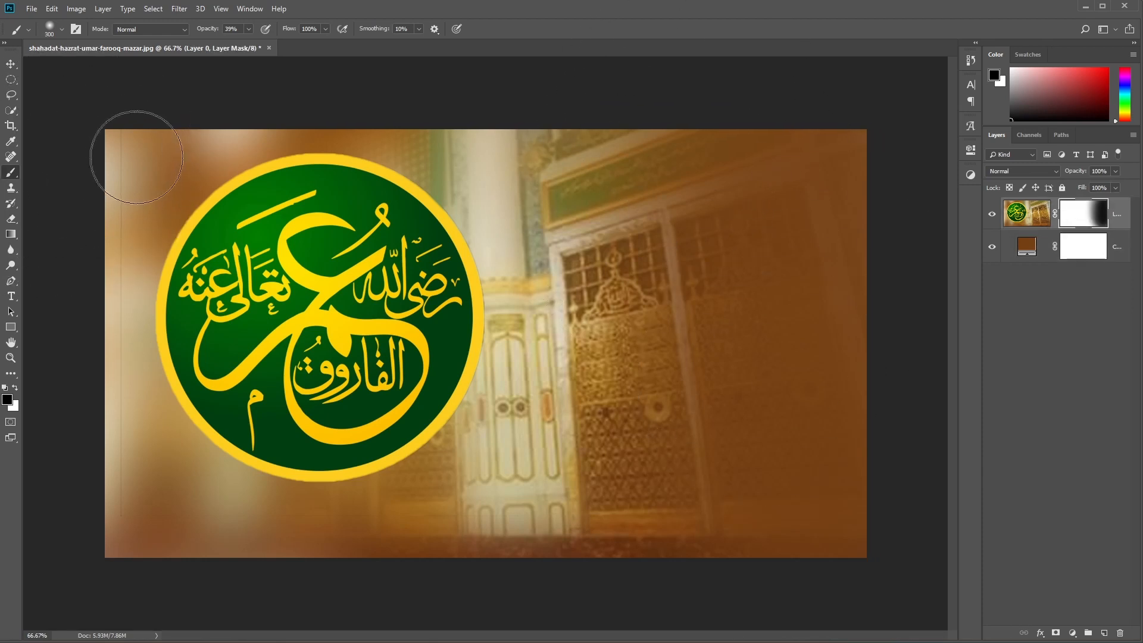
pyautogui.moveTo(128, 145)
pyautogui.mouseDown()
pyautogui.moveTo(107, 292)
pyautogui.moveTo(111, 134)
pyautogui.moveTo(100, 338)
pyautogui.moveTo(100, 282)
pyautogui.moveTo(118, 436)
pyautogui.moveTo(110, 340)
pyautogui.moveTo(95, 547)
pyautogui.moveTo(96, 370)
pyautogui.moveTo(157, 635)
pyautogui.moveTo(139, 514)
pyautogui.moveTo(152, 473)
pyautogui.moveTo(246, 536)
pyautogui.moveTo(126, 443)
pyautogui.moveTo(223, 511)
pyautogui.mouseUp()
# Try green 003f10 and yellow ffca00 from the photo as the fill layer's colour, and settle on the sampled beige d7ccae.
pyautogui.doubleClick(1027, 249)
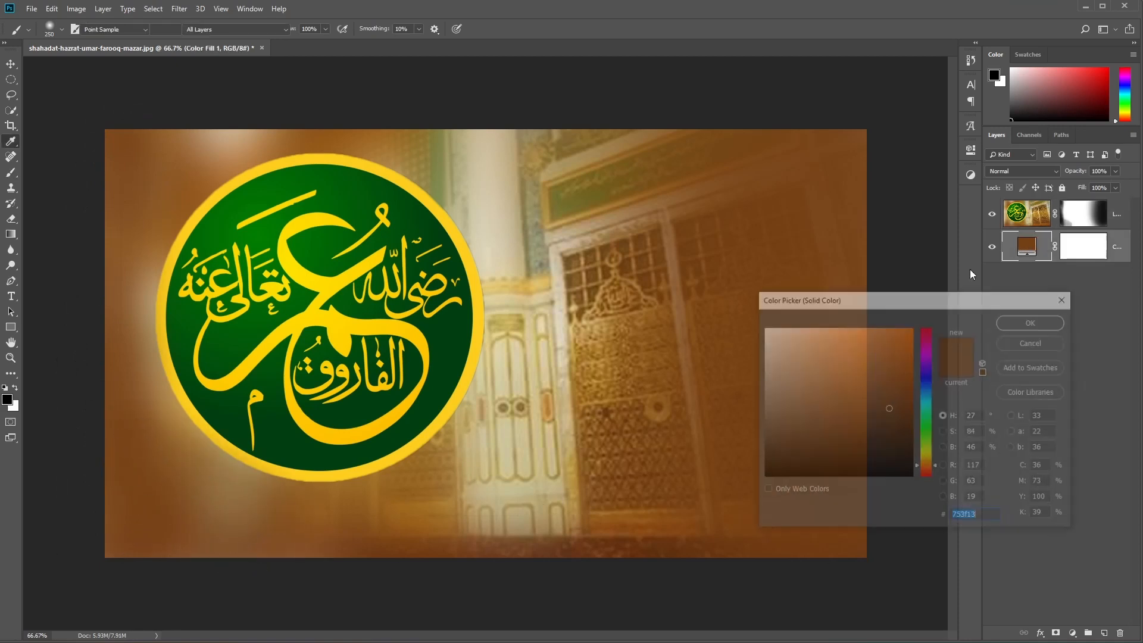
pyautogui.click(460, 367)
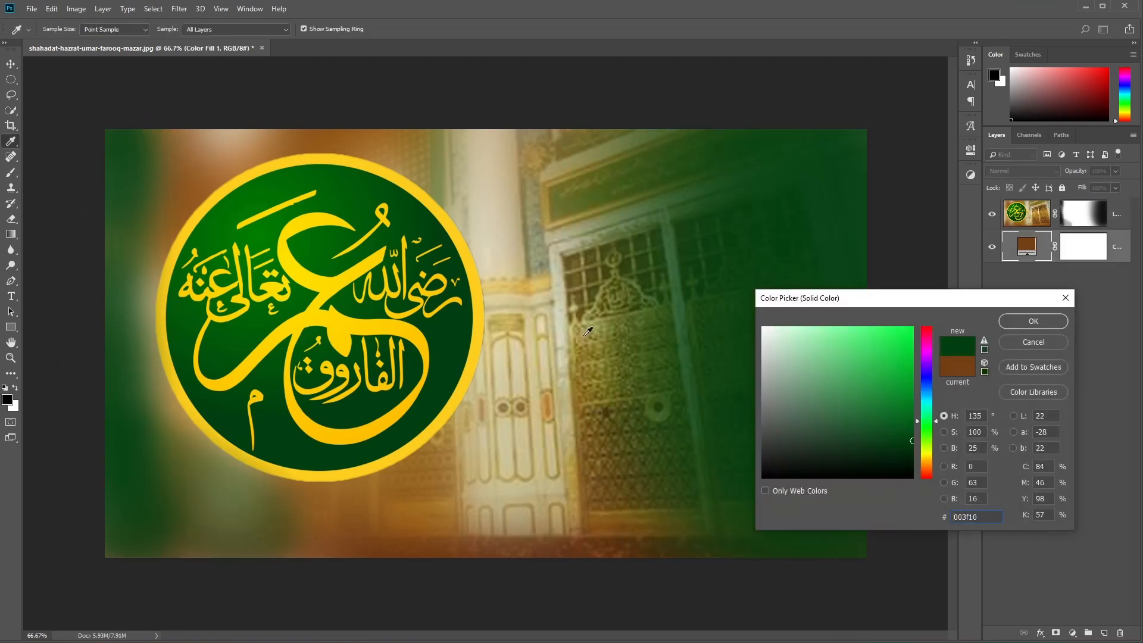
pyautogui.click(410, 335)
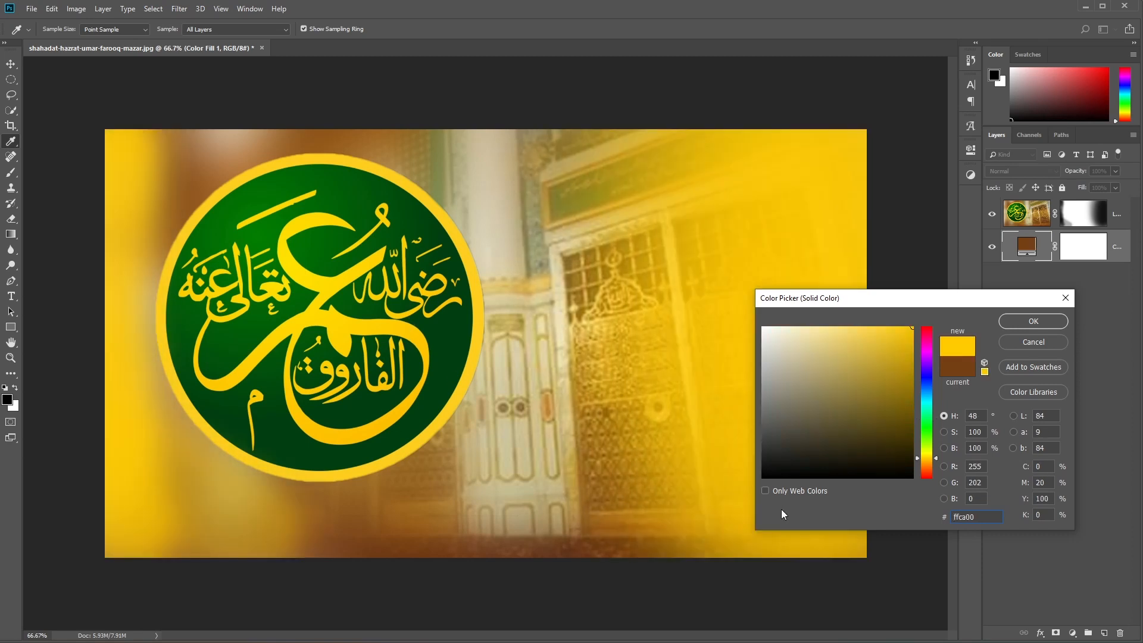
pyautogui.click(601, 388)
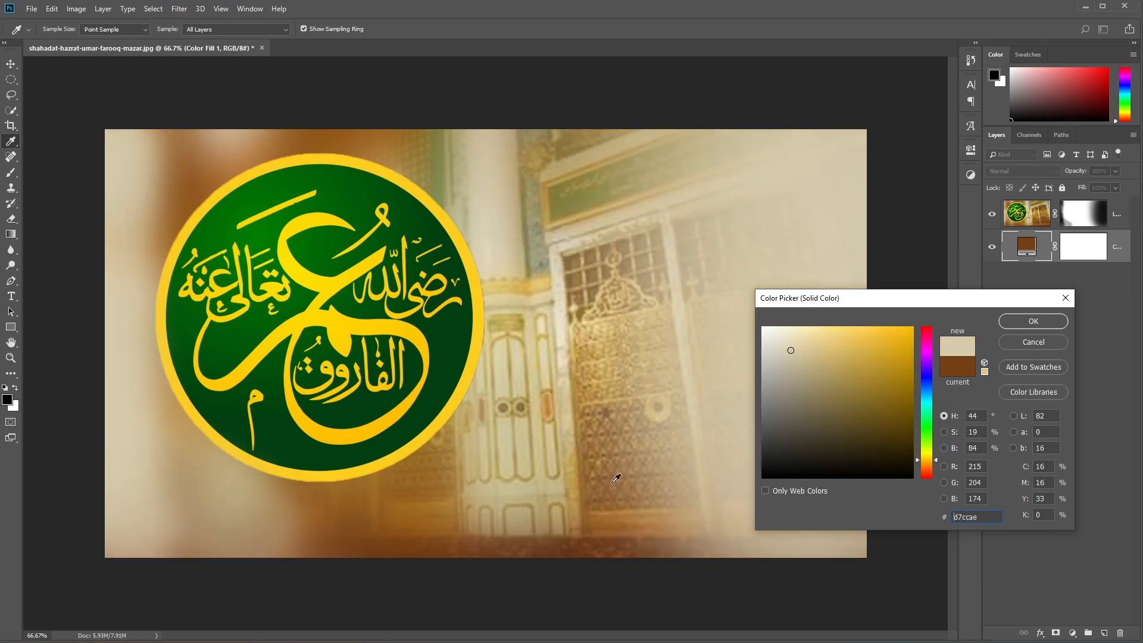
pyautogui.click(1024, 322)
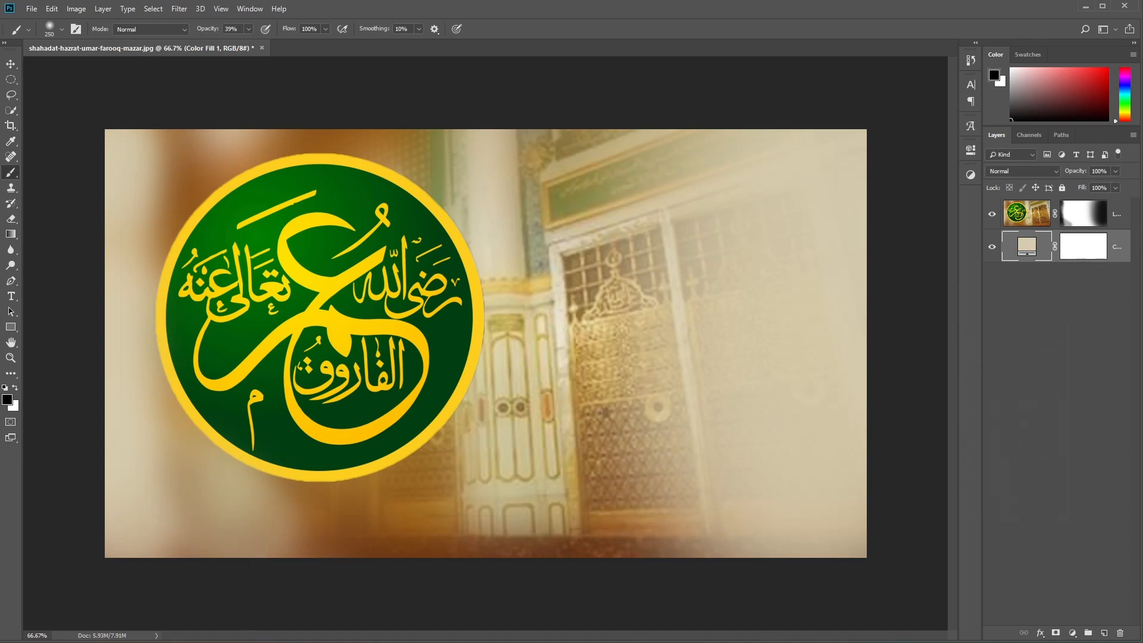
# Place the downloaded photo of a person holding a Quran as a layer between the colour fill and Layer 0.
pyautogui.moveTo(272, 642)
pyautogui.click(219, 624)
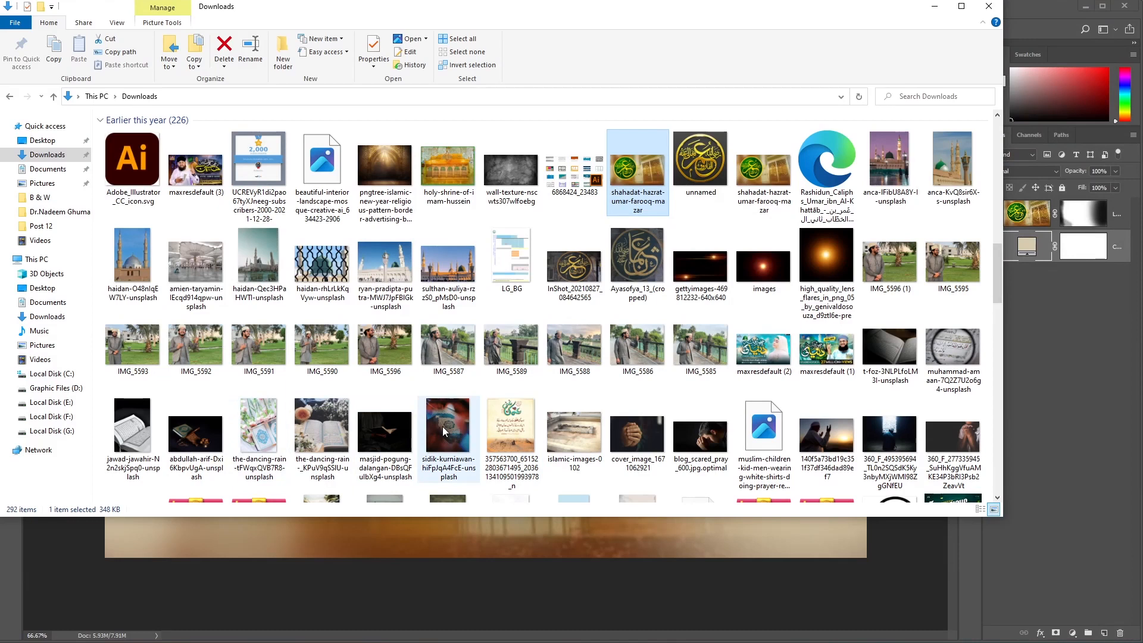
pyautogui.moveTo(444, 431); pyautogui.dragTo(619, 542)
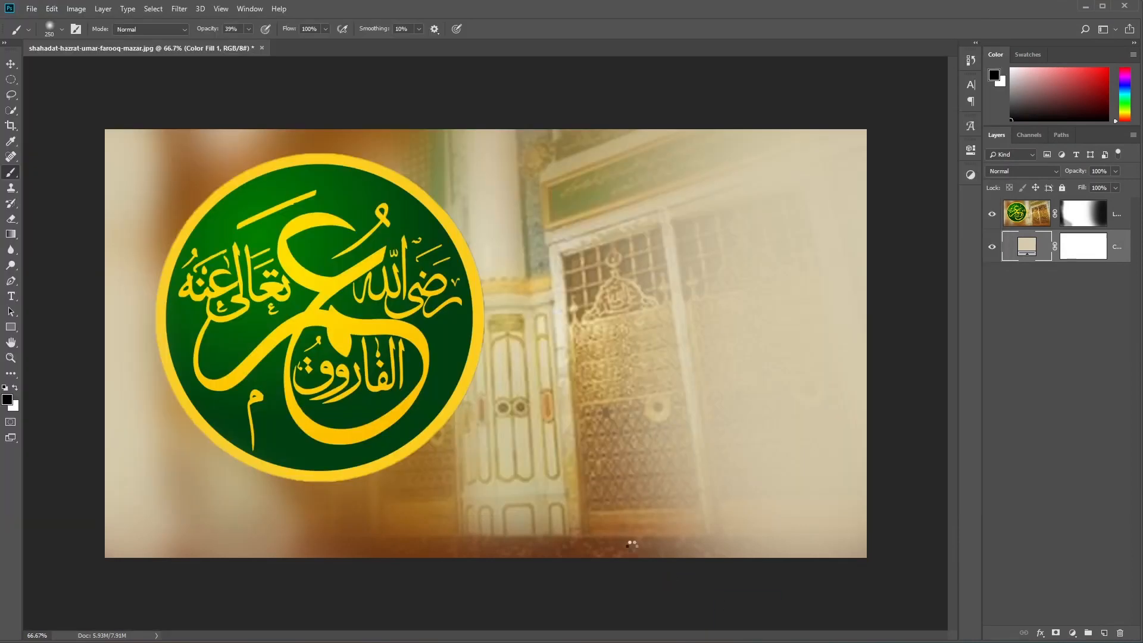
pyautogui.press('Return')
pyautogui.press('b')
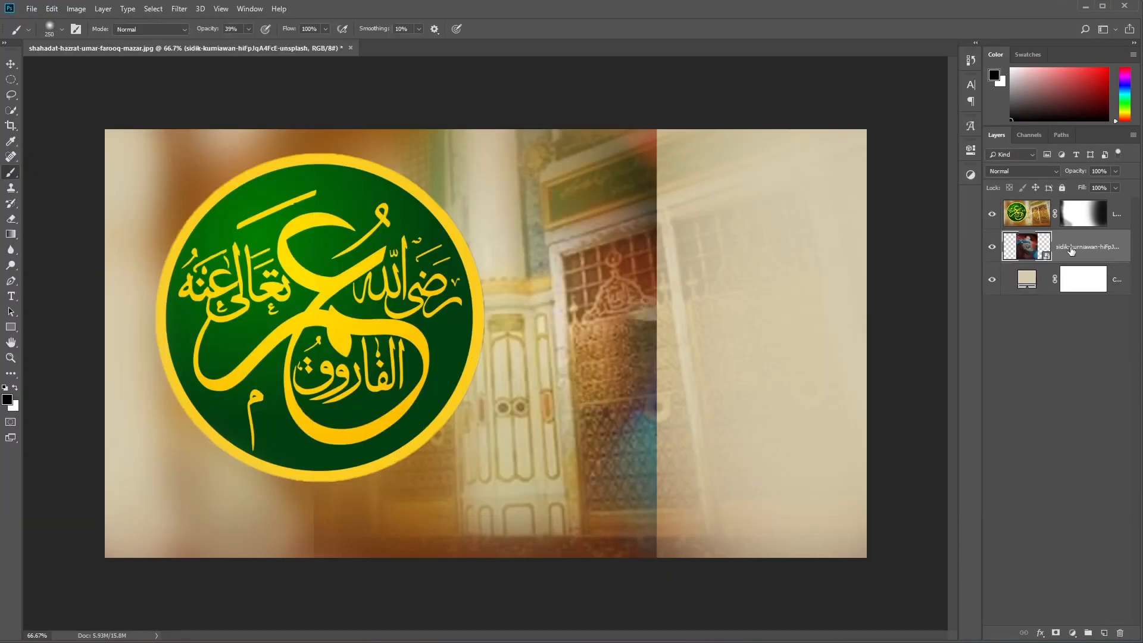
# Move the placed Quran photo with Free Transform so it sits behind the faded right part of the picture.
pyautogui.hotkey('ctrl', 't')
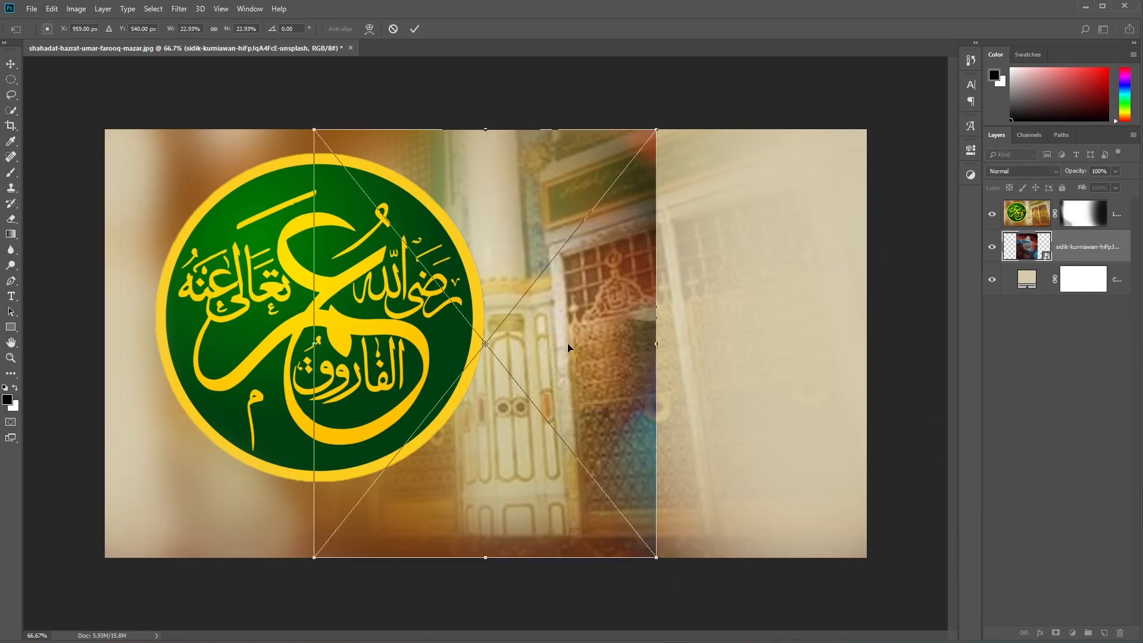
pyautogui.moveTo(595, 341); pyautogui.dragTo(815, 334)
pyautogui.press('Return')
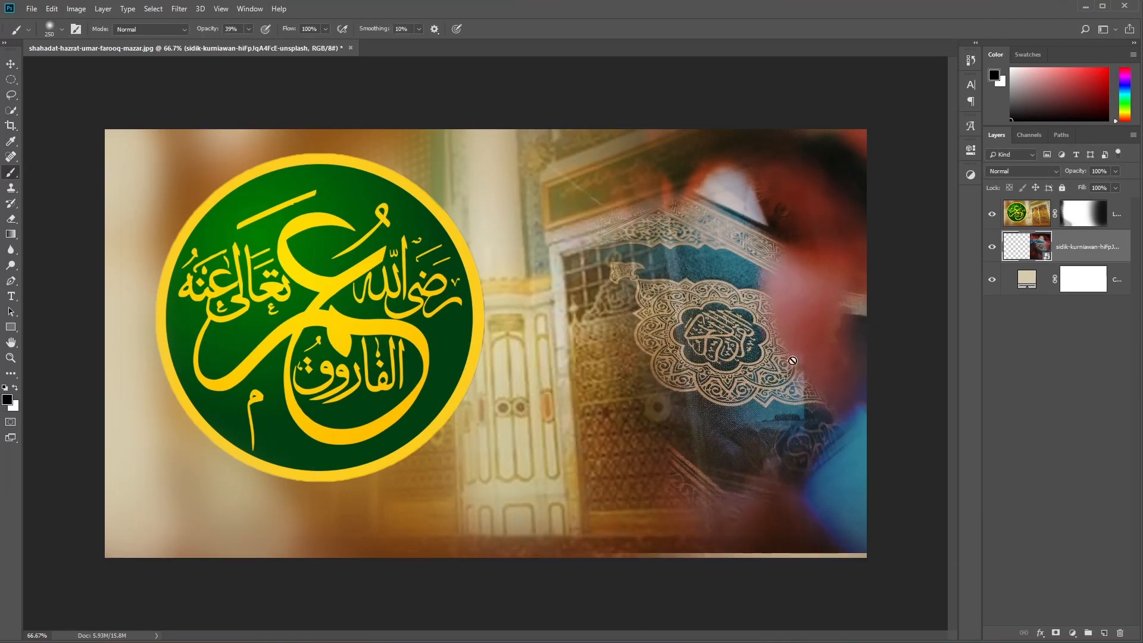
# Rasterize the placed Quran photo and shift it slightly to cover the gap along the picture's lower edge.
pyautogui.click(780, 265)
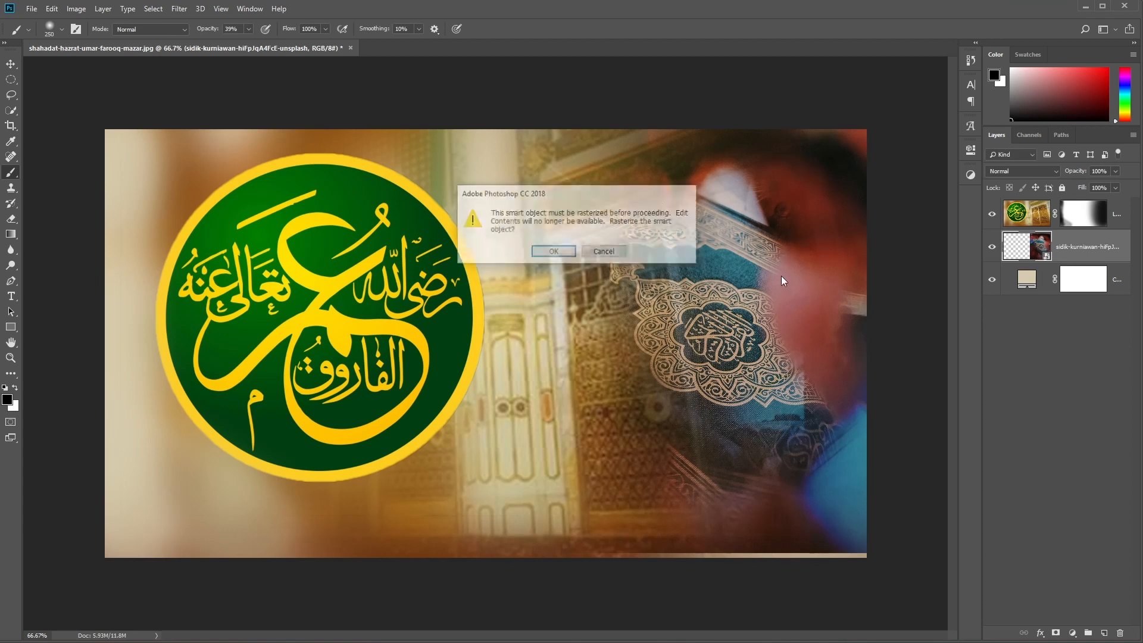
pyautogui.click(554, 251)
pyautogui.press('v')
pyautogui.moveTo(802, 382); pyautogui.dragTo(804, 374)
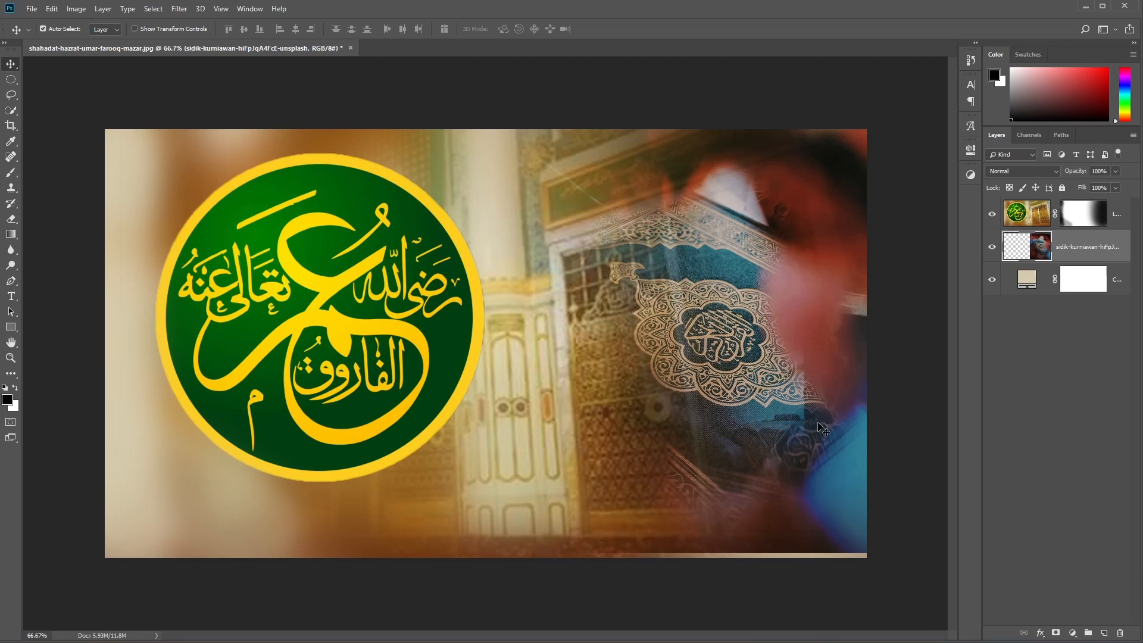
pyautogui.moveTo(817, 430); pyautogui.dragTo(818, 426)
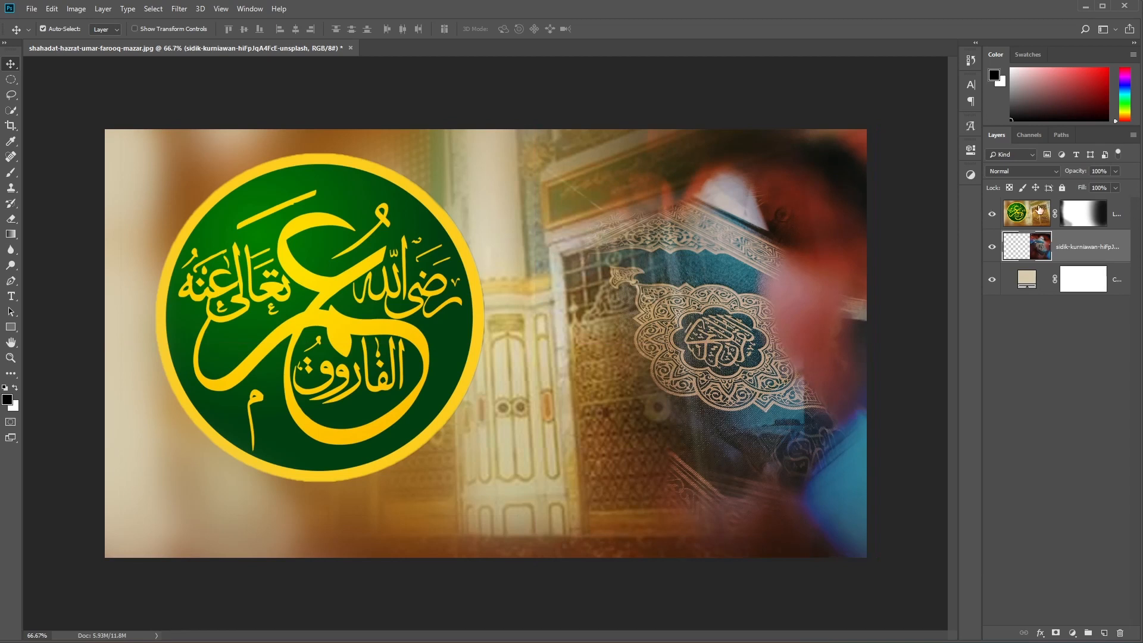
# Select Layer 0's mask and paint white down the right edge to bring the golden door back over the Quran photo.
pyautogui.click(1072, 210)
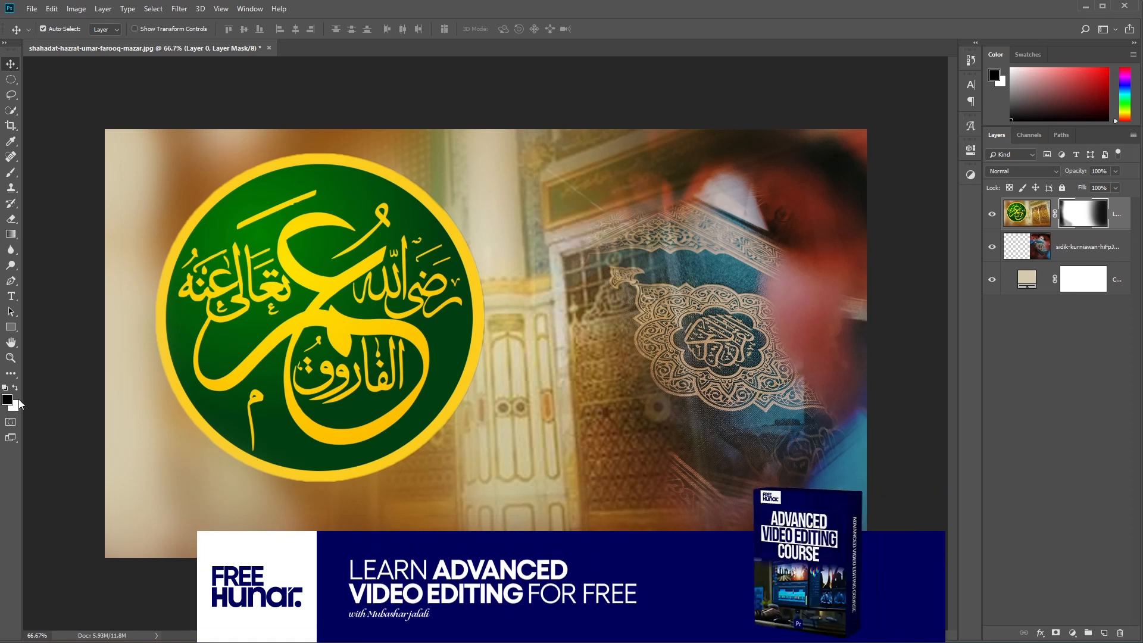
pyautogui.press('x')
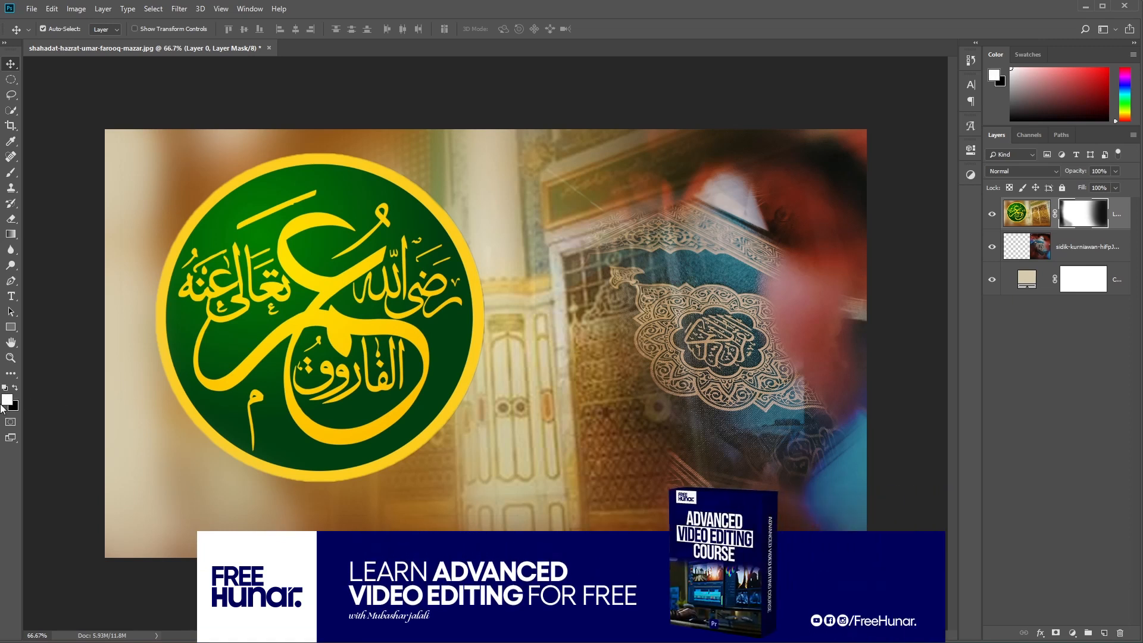
pyautogui.press('b')
pyautogui.moveTo(802, 161)
pyautogui.mouseDown()
pyautogui.moveTo(816, 255)
pyautogui.moveTo(860, 104)
pyautogui.moveTo(837, 449)
pyautogui.moveTo(811, 485)
pyautogui.mouseUp()
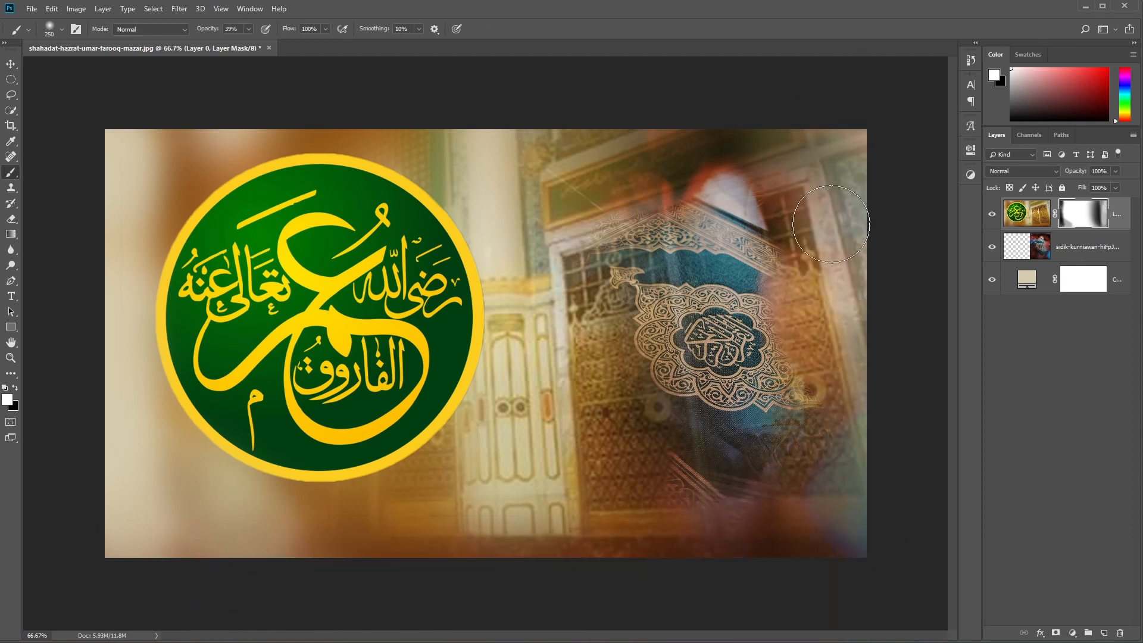
# Enlarge the brush to 800 and paint white over the remaining faded areas of the mask to restore Layer 0's photo completely.
pyautogui.press(']')
pyautogui.press(']')
pyautogui.press(']')
pyautogui.press(']')
pyautogui.press(']')
pyautogui.press(']')
pyautogui.moveTo(828, 158)
pyautogui.mouseDown()
pyautogui.moveTo(878, 499)
pyautogui.moveTo(938, 240)
pyautogui.mouseUp()
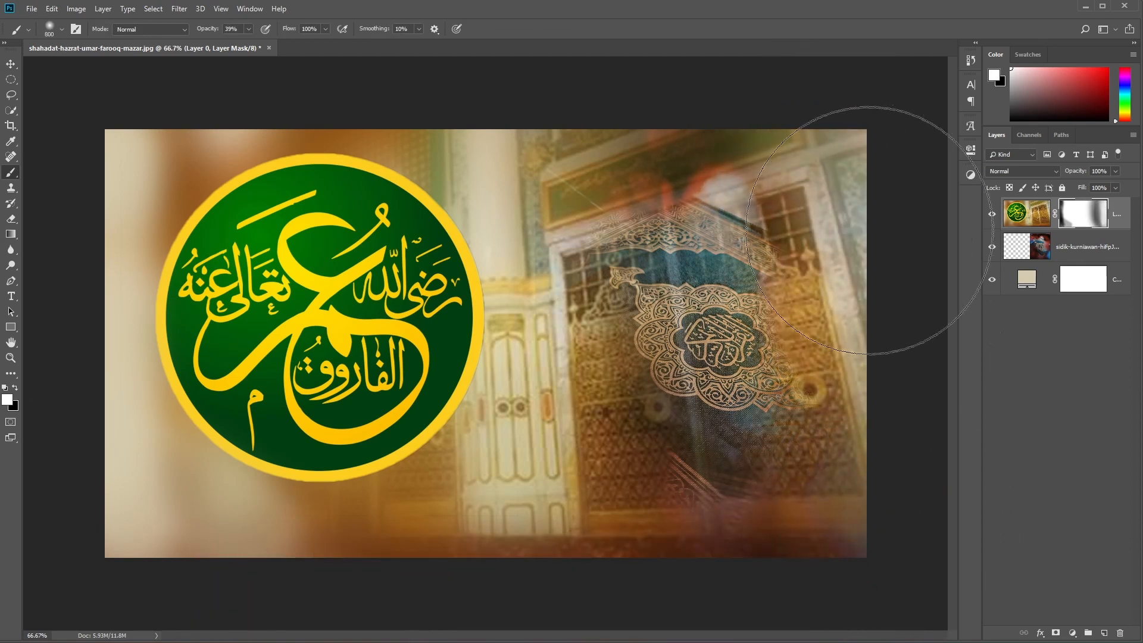
pyautogui.moveTo(774, 212)
pyautogui.mouseDown()
pyautogui.moveTo(739, 389)
pyautogui.moveTo(694, 231)
pyautogui.moveTo(772, 588)
pyautogui.moveTo(708, 160)
pyautogui.moveTo(789, 506)
pyautogui.moveTo(697, 215)
pyautogui.moveTo(760, 525)
pyautogui.moveTo(638, 161)
pyautogui.moveTo(832, 559)
pyautogui.moveTo(756, 310)
pyautogui.moveTo(834, 241)
pyautogui.moveTo(822, 597)
pyautogui.moveTo(682, 122)
pyautogui.moveTo(820, 281)
pyautogui.moveTo(740, 446)
pyautogui.moveTo(724, 168)
pyautogui.moveTo(610, 588)
pyautogui.moveTo(312, 570)
pyautogui.moveTo(148, 150)
pyautogui.moveTo(138, 246)
pyautogui.moveTo(232, 550)
pyautogui.moveTo(220, 497)
pyautogui.moveTo(255, 532)
pyautogui.moveTo(142, 235)
pyautogui.moveTo(179, 425)
pyautogui.moveTo(178, 109)
pyautogui.moveTo(302, 246)
pyautogui.moveTo(564, 156)
pyautogui.moveTo(106, 255)
pyautogui.moveTo(284, 605)
pyautogui.moveTo(513, 525)
pyautogui.moveTo(732, 376)
pyautogui.moveTo(719, 378)
pyautogui.moveTo(710, 304)
pyautogui.mouseUp()
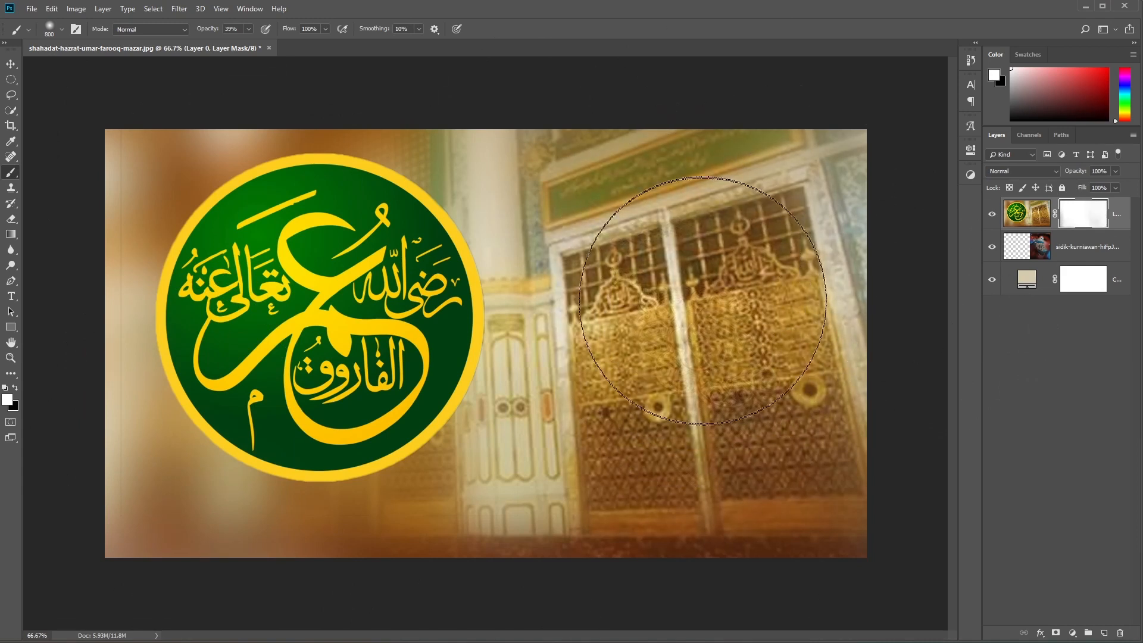
# Make black the foreground colour, enlarge the brush to 900 and dab the mask at the door's centre to reveal the Quran photo.
pyautogui.click(15, 388)
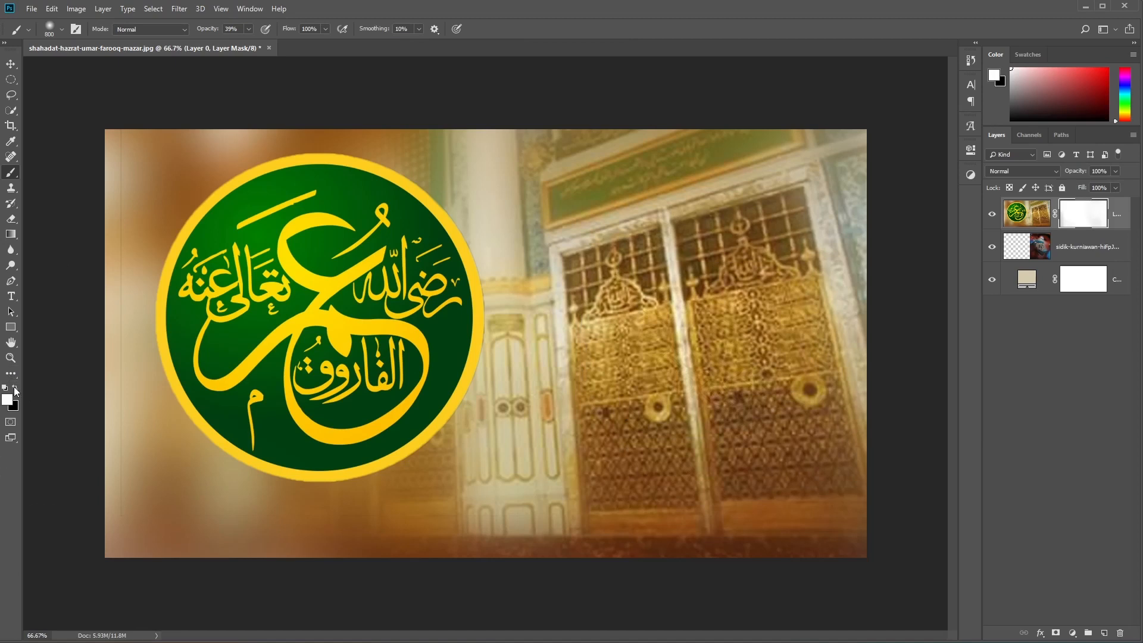
pyautogui.press(']')
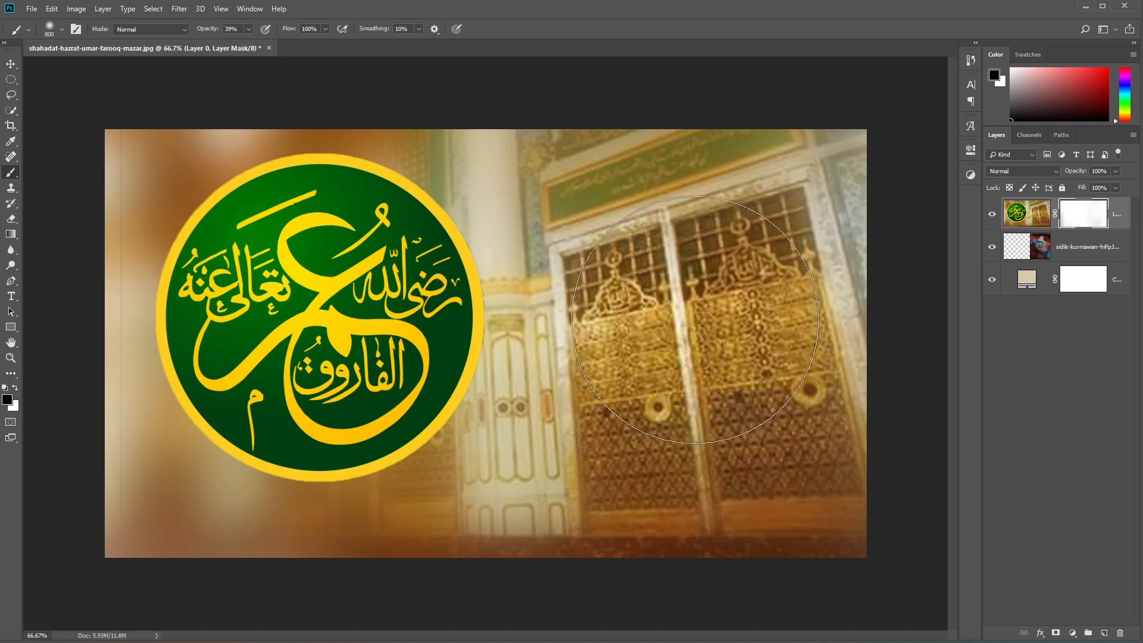
pyautogui.click(697, 326)
pyautogui.click(700, 326)
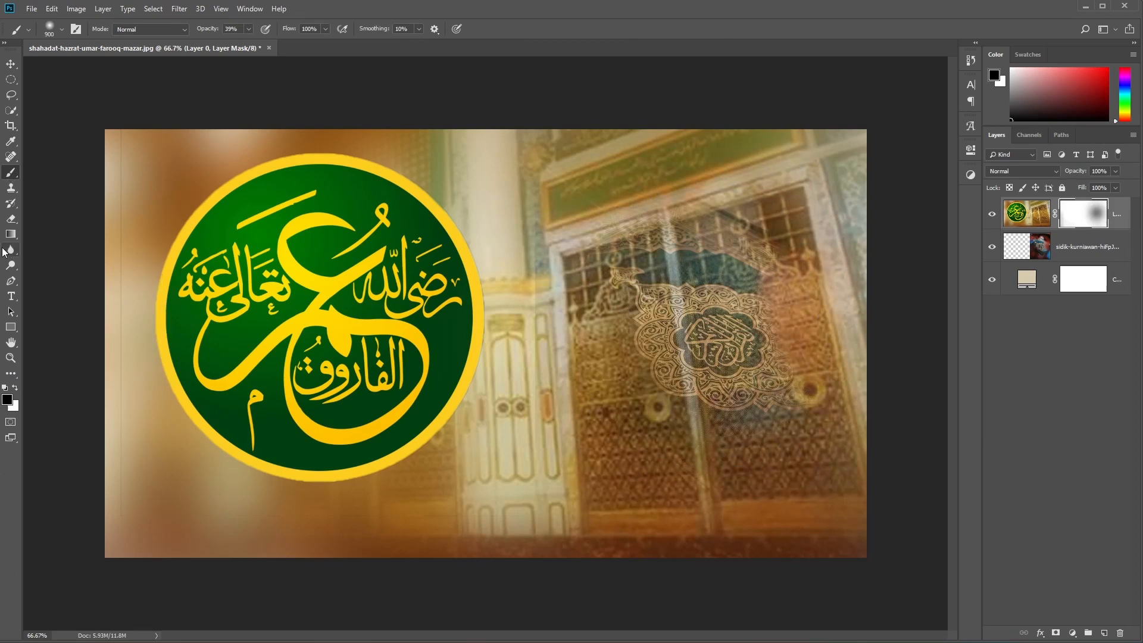
# Switch the foreground colour back to white and paint over the revealed area of the mask to restore the golden door.
pyautogui.click(10, 64)
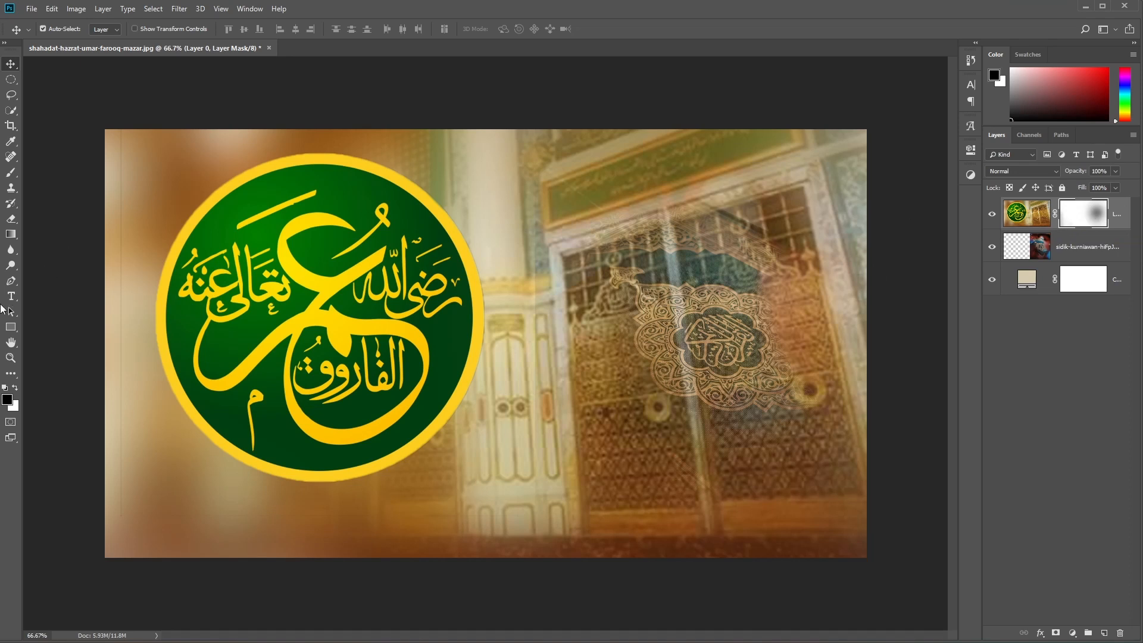
pyautogui.click(17, 388)
pyautogui.press('b')
pyautogui.moveTo(638, 306)
pyautogui.mouseDown()
pyautogui.moveTo(744, 310)
pyautogui.moveTo(716, 235)
pyautogui.moveTo(658, 485)
pyautogui.moveTo(599, 394)
pyautogui.mouseUp()
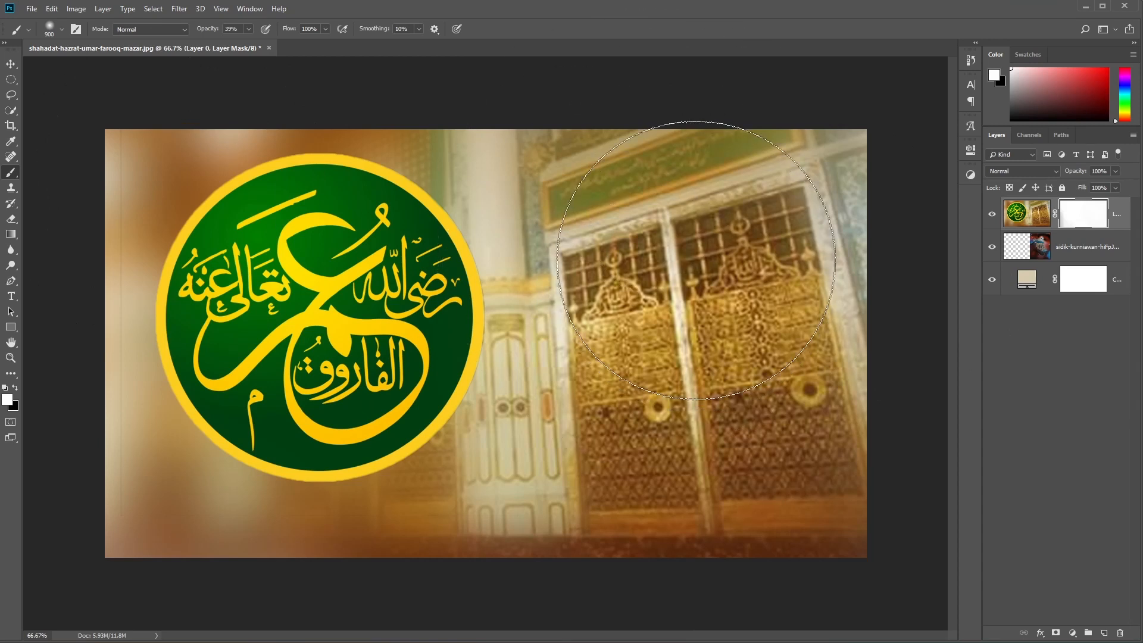
# Choose the textured 3000 px stroke tip from the recent brushes for the Brush tool.
pyautogui.click(62, 29)
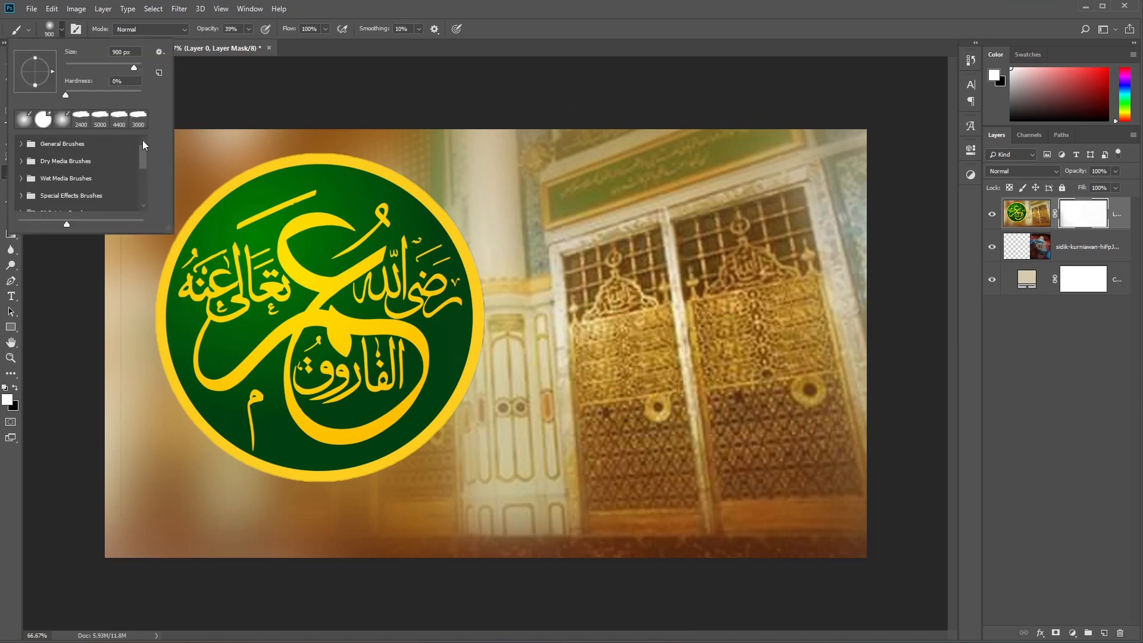
pyautogui.moveTo(144, 145)
pyautogui.mouseDown()
pyautogui.moveTo(144, 196)
pyautogui.moveTo(148, 117)
pyautogui.mouseUp()
pyautogui.click(138, 118)
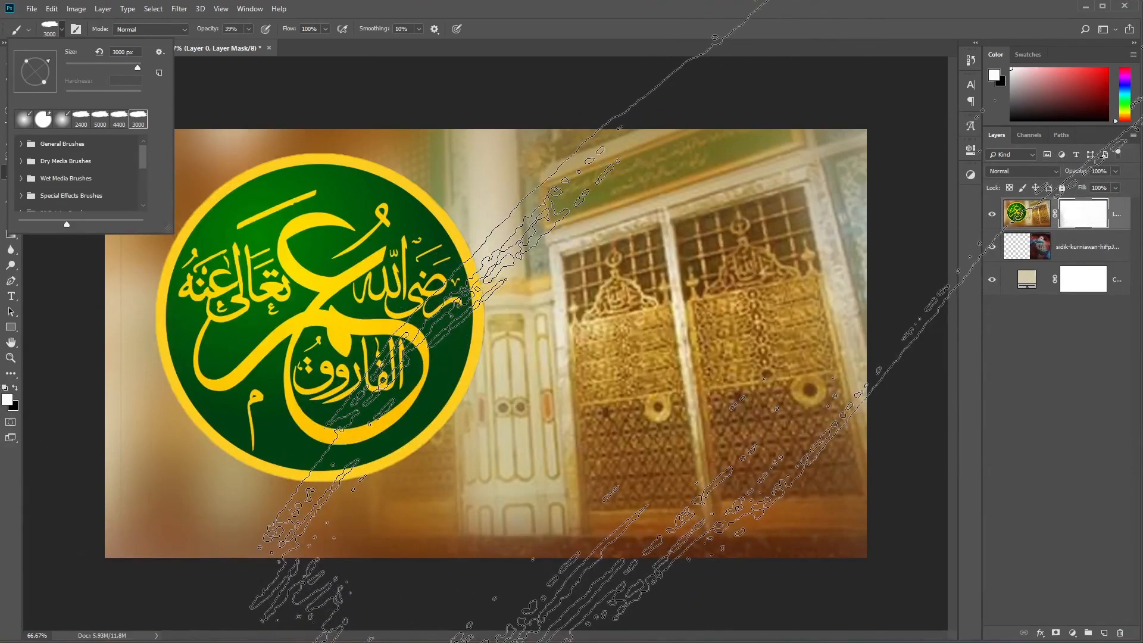
# Reduce the textured brush to 1500, make black the foreground colour and stamp the mask once over the golden doors.
pyautogui.press('Escape')
pyautogui.press('[')
pyautogui.press('[')
pyautogui.press('[')
pyautogui.press('[')
pyautogui.press('[')
pyautogui.press('[')
pyautogui.press('[')
pyautogui.press('[')
pyautogui.press('[')
pyautogui.press('[')
pyautogui.press('[')
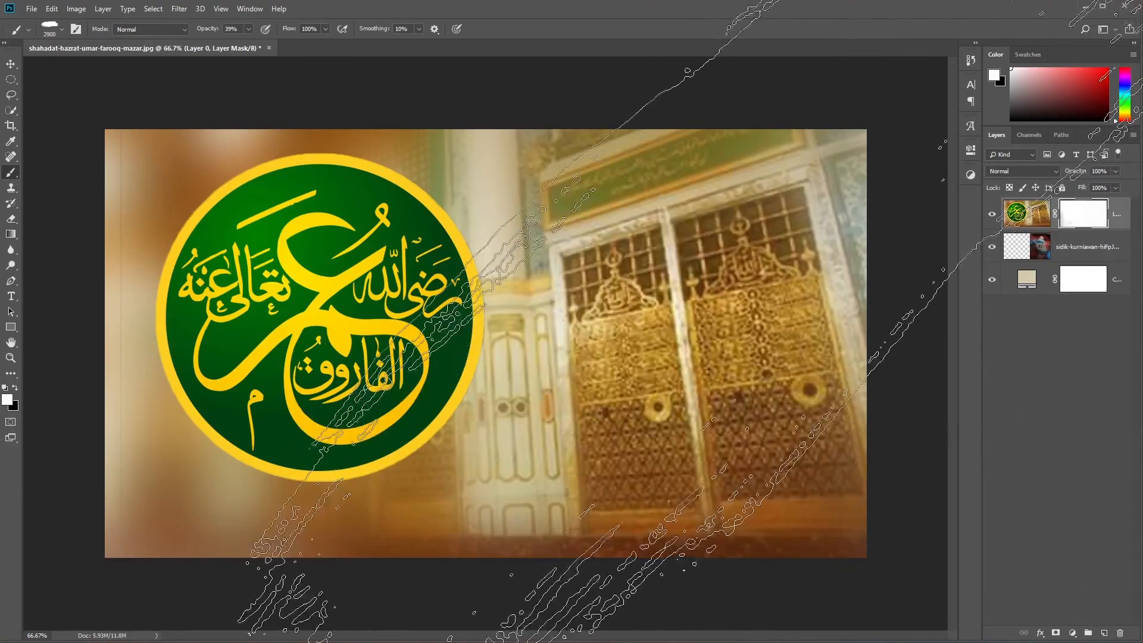
pyautogui.press('[')
pyautogui.press('[')
pyautogui.press('[')
pyautogui.press('[')
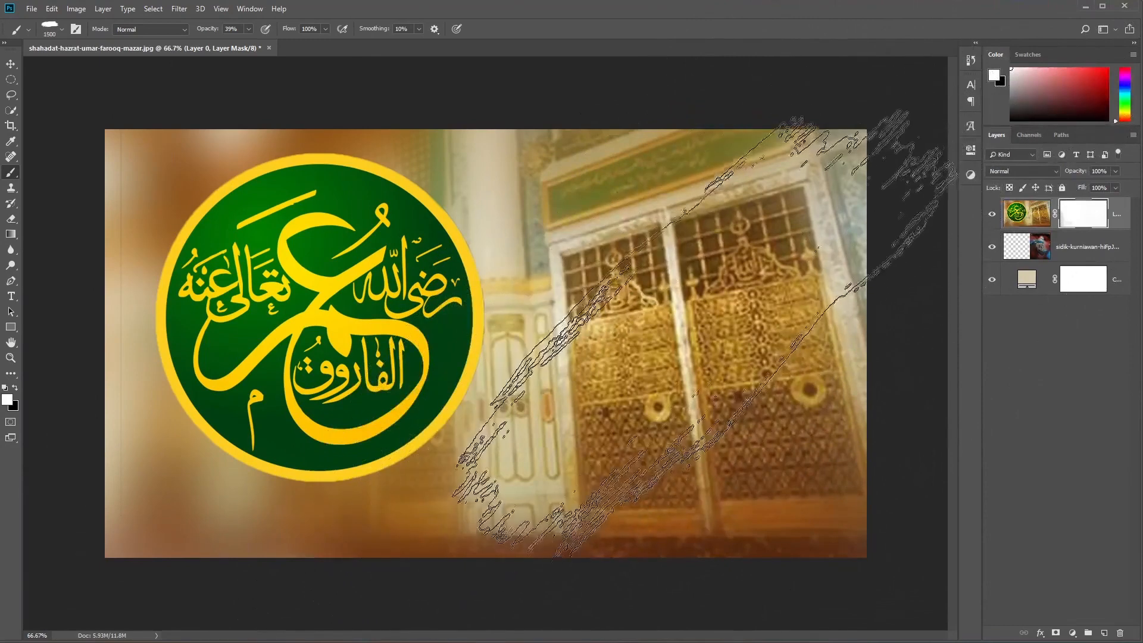
pyautogui.click(15, 388)
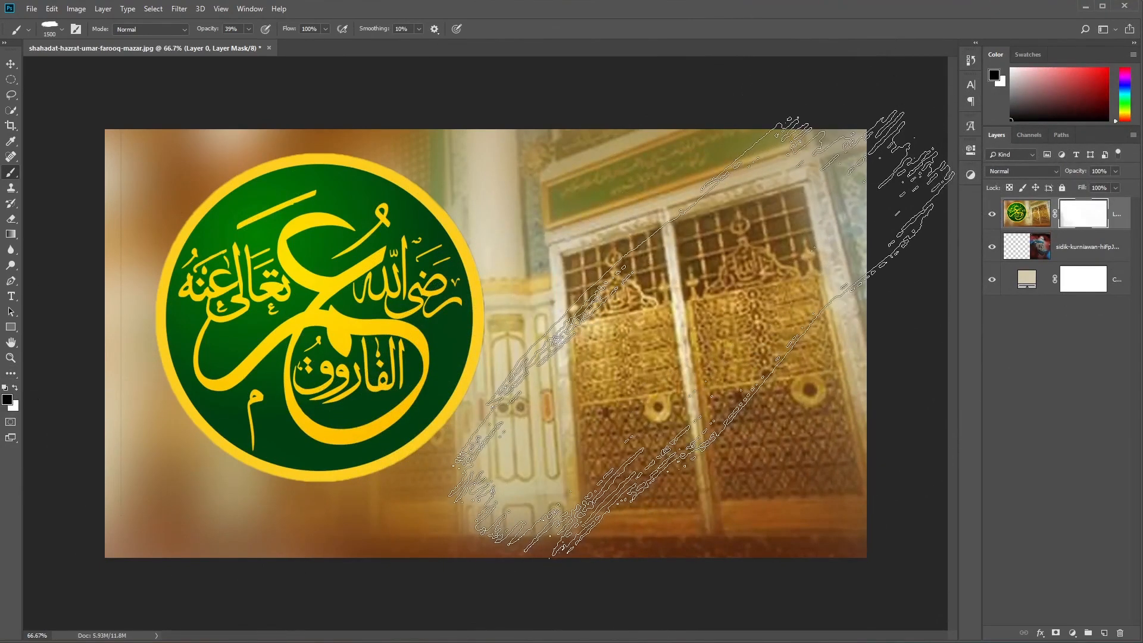
pyautogui.click(703, 325)
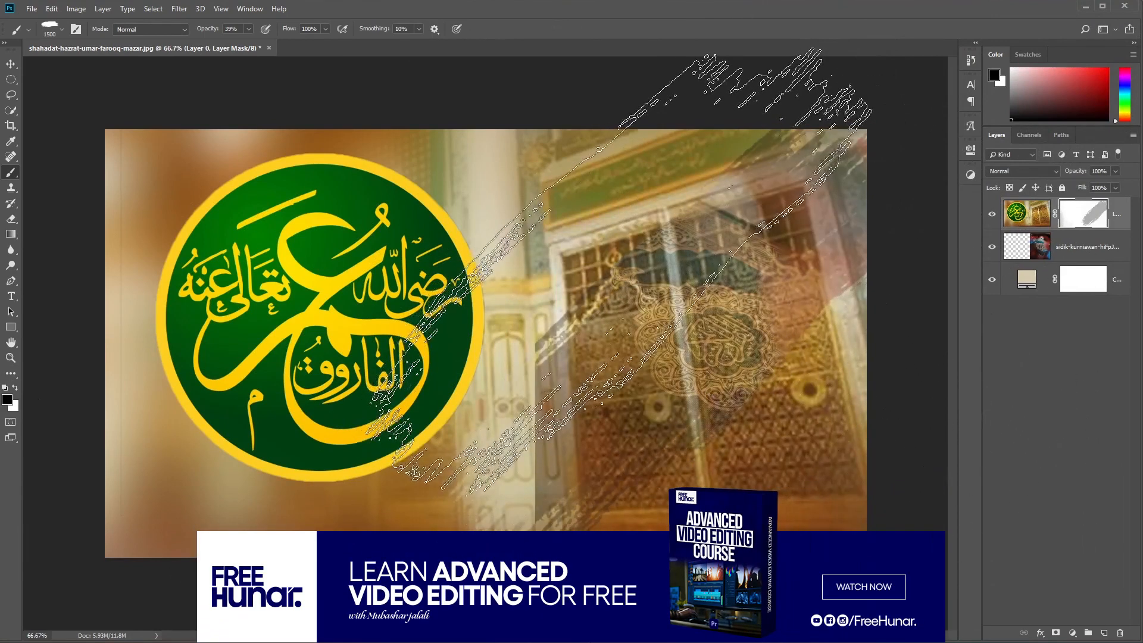
# Set the brush opacity to 79% and size to 800, and paint black on the mask over the round ornament at the doors' centre.
pyautogui.click(249, 29)
pyautogui.moveTo(247, 44); pyautogui.dragTo(270, 45)
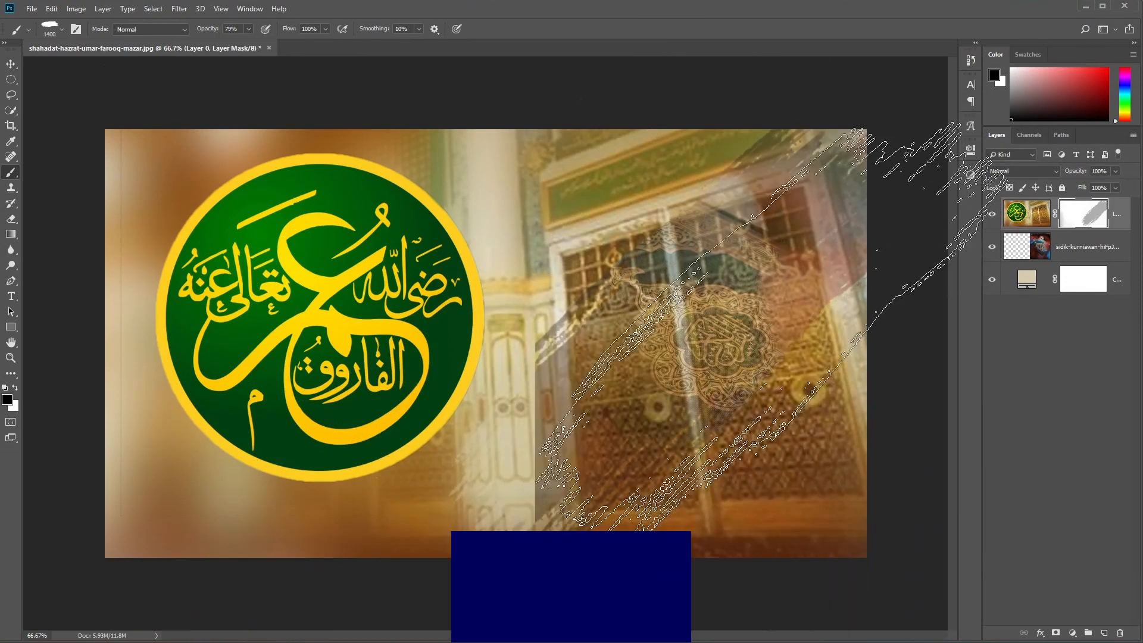
pyautogui.press('[')
pyautogui.press('[')
pyautogui.press('[')
pyautogui.press('[')
pyautogui.press('[')
pyautogui.press('[')
pyautogui.press('[')
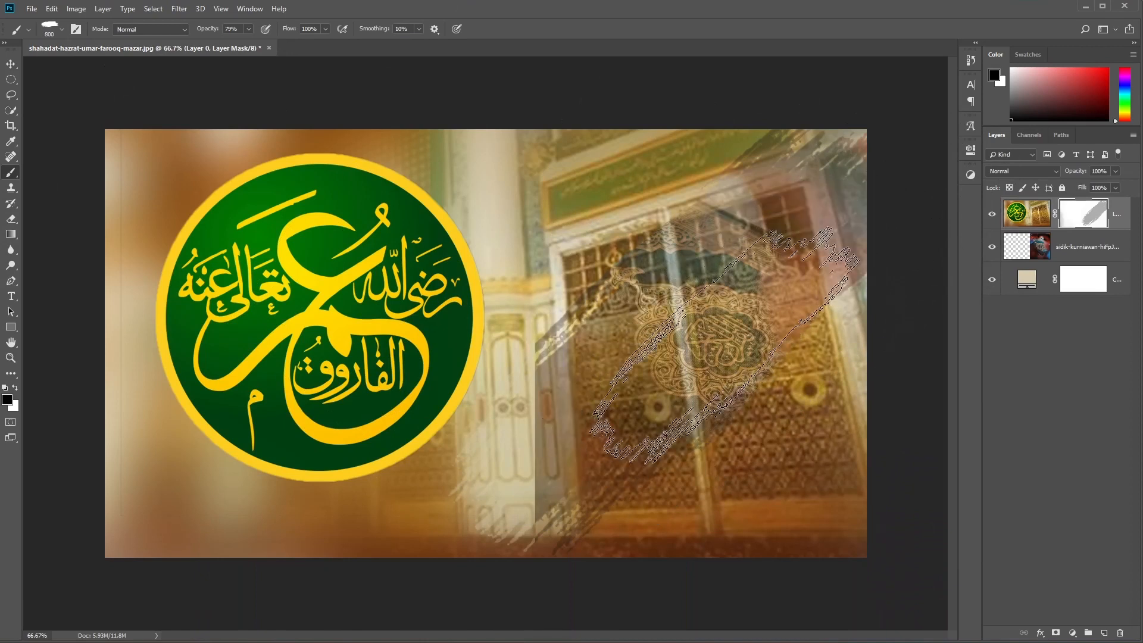
pyautogui.moveTo(723, 345); pyautogui.dragTo(696, 369)
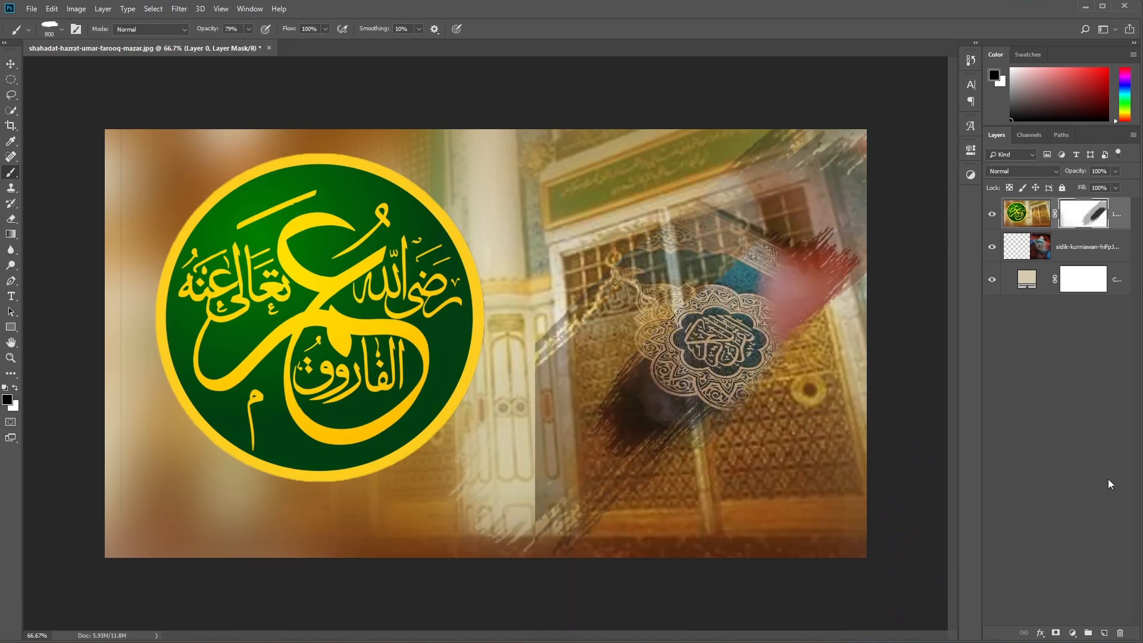
# Paint more black textured strokes on the mask above the doors, along the photo's lower edge, over the emblem's top and at the upper-right corner.
pyautogui.moveTo(637, 179); pyautogui.dragTo(602, 209)
pyautogui.moveTo(384, 566); pyautogui.dragTo(435, 565)
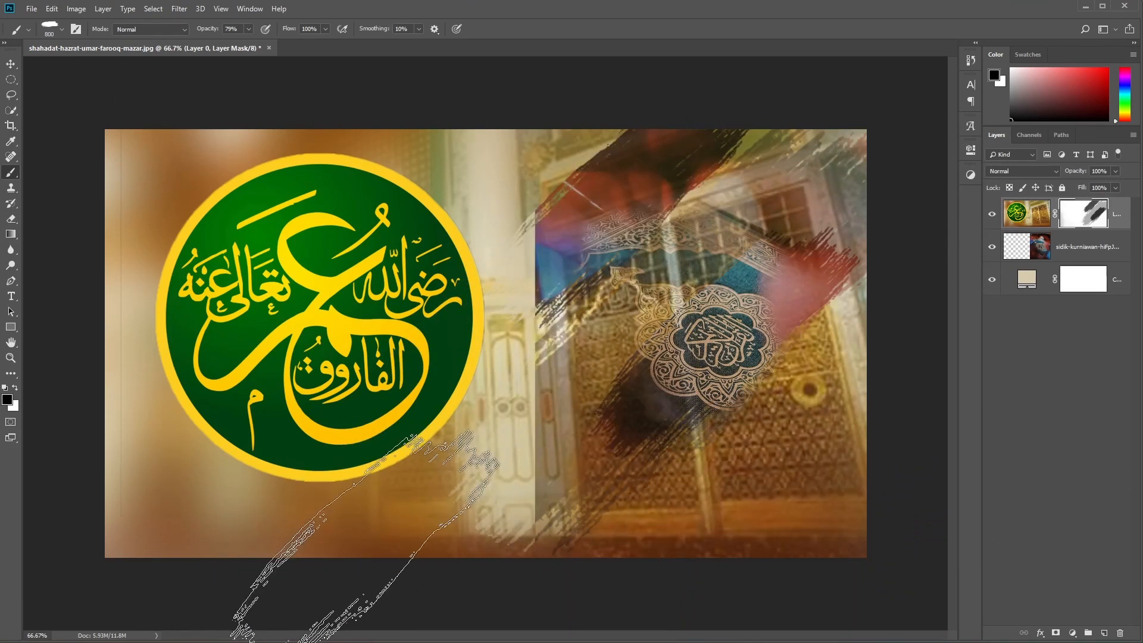
pyautogui.moveTo(661, 551); pyautogui.dragTo(717, 536)
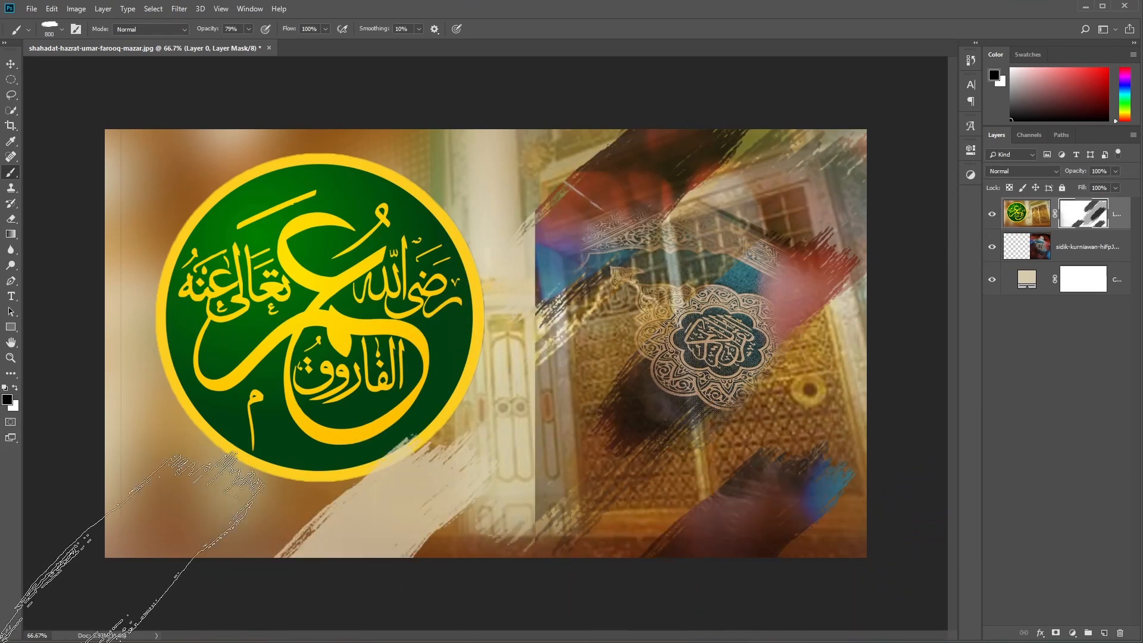
pyautogui.moveTo(405, 250); pyautogui.dragTo(435, 215)
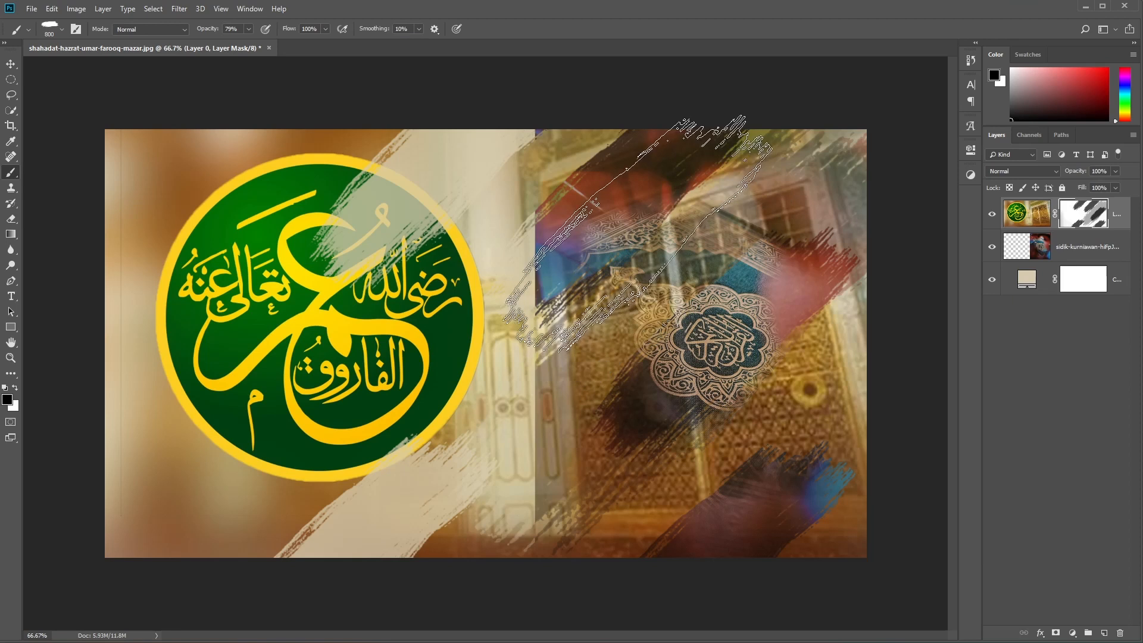
pyautogui.click(875, 117)
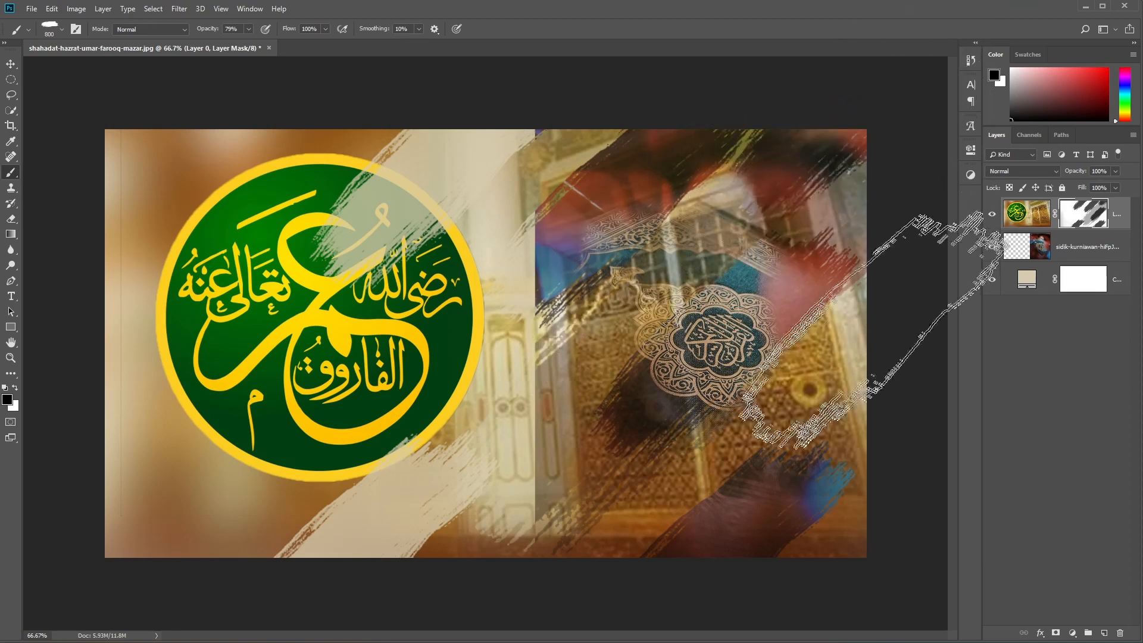